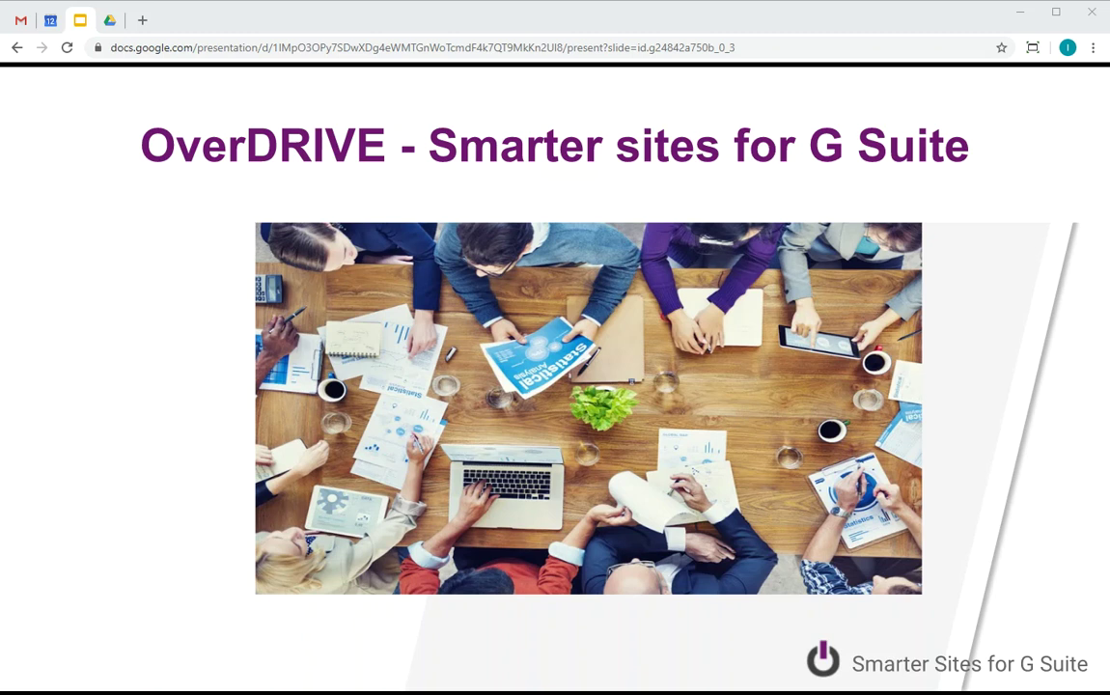
- Switch to Google Drive and review the Documents and News folders inside Sandford Intranet, including the company meeting agenda document
left_click(111, 19)
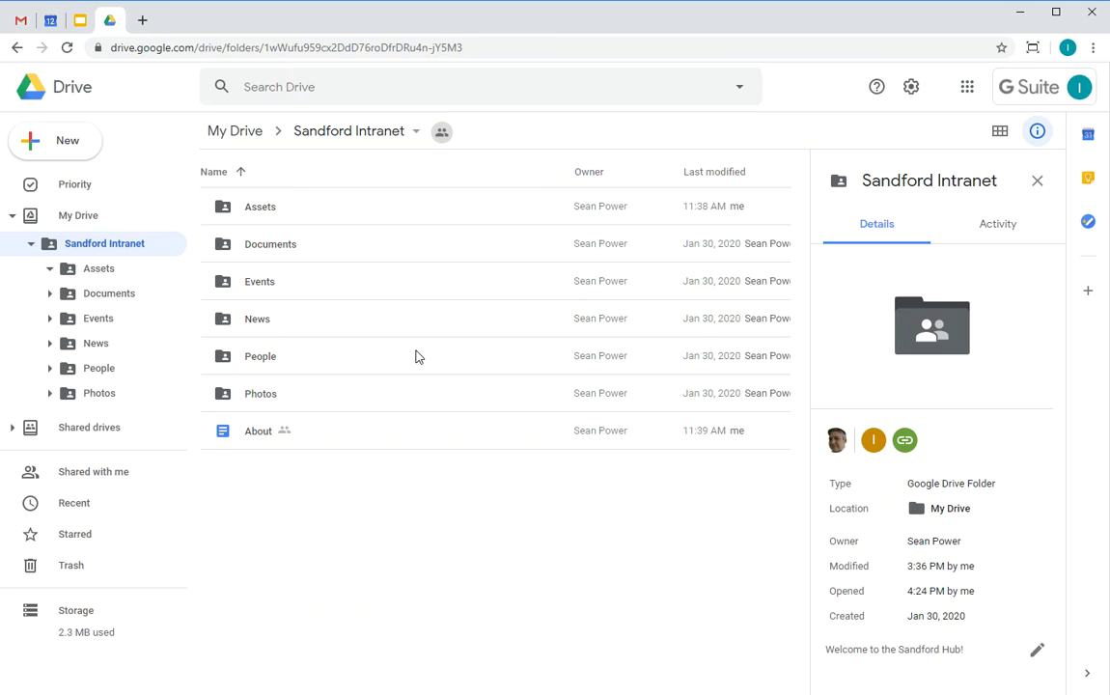
left_click(118, 294)
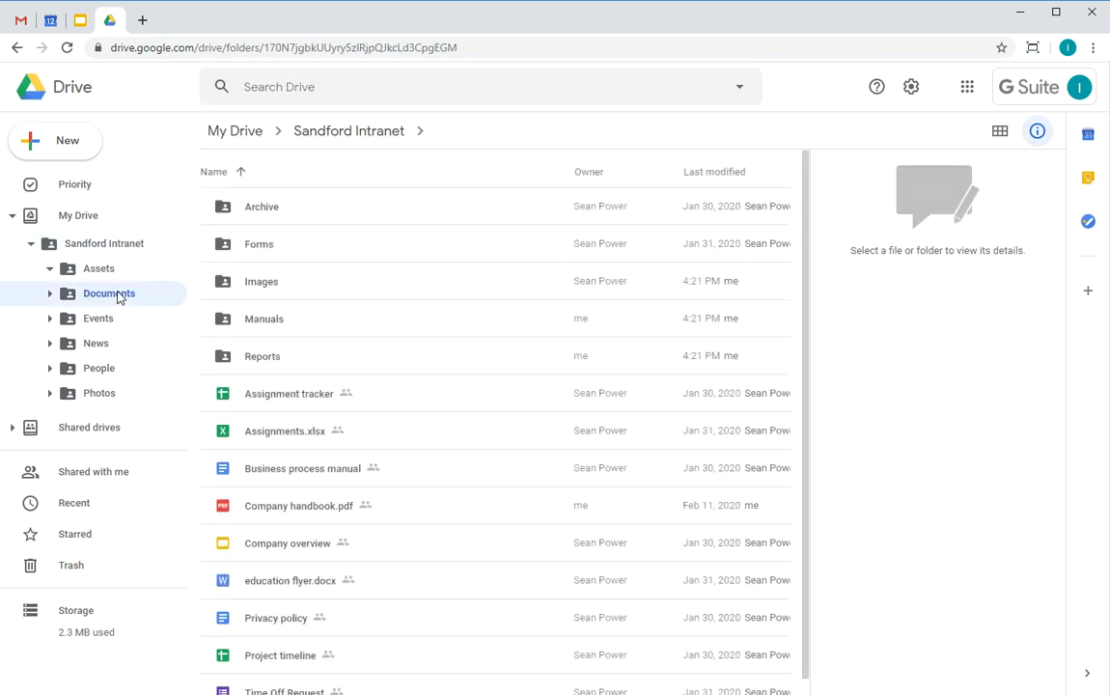
scroll(454, 380, "down", 1)
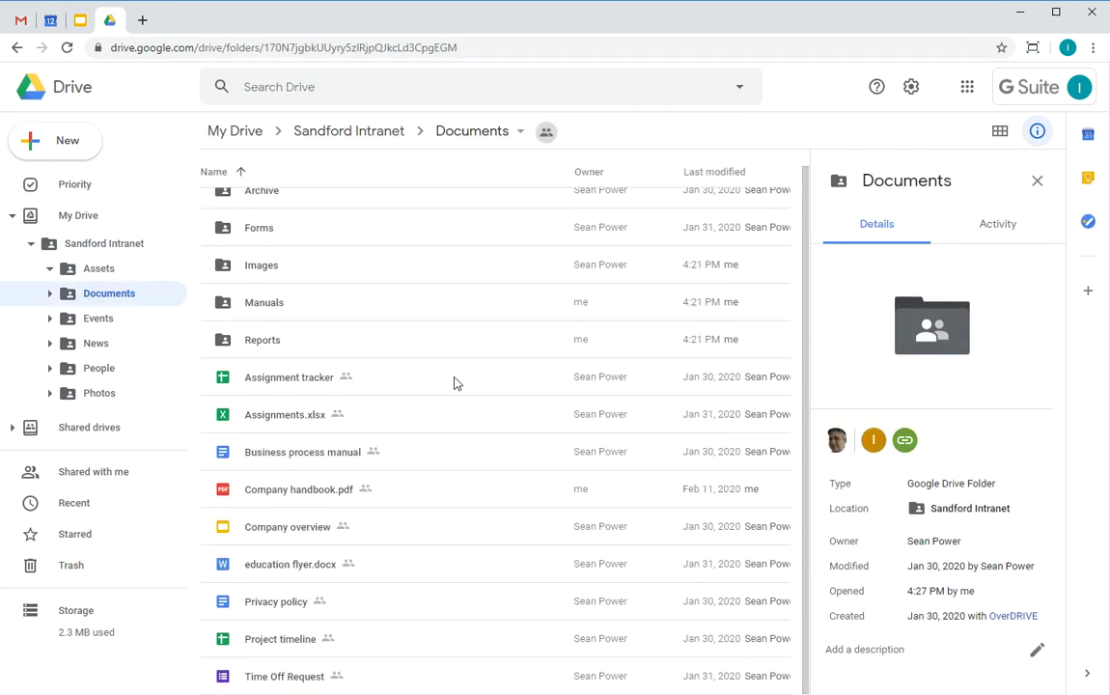
left_click(111, 345)
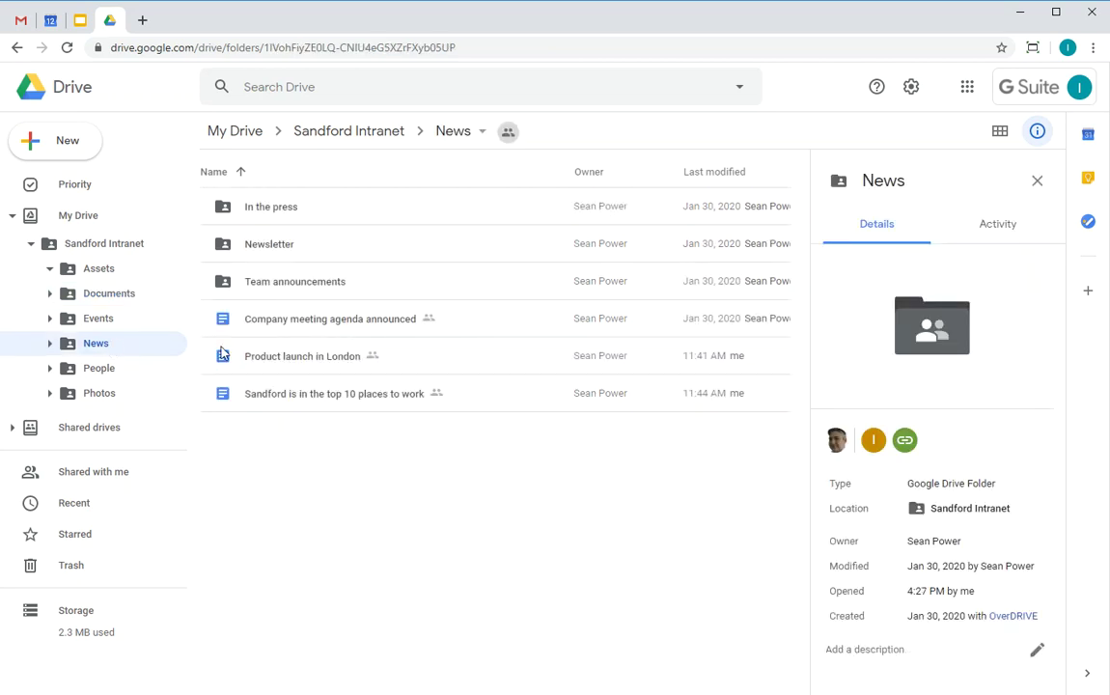
left_click(277, 335)
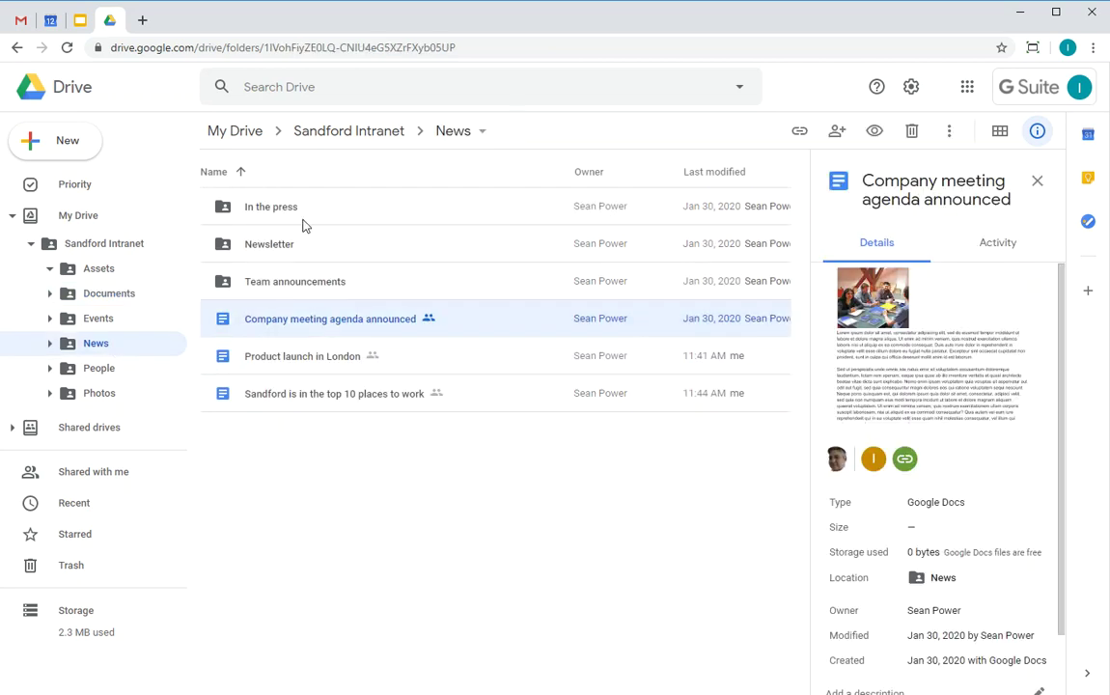
left_click(334, 140)
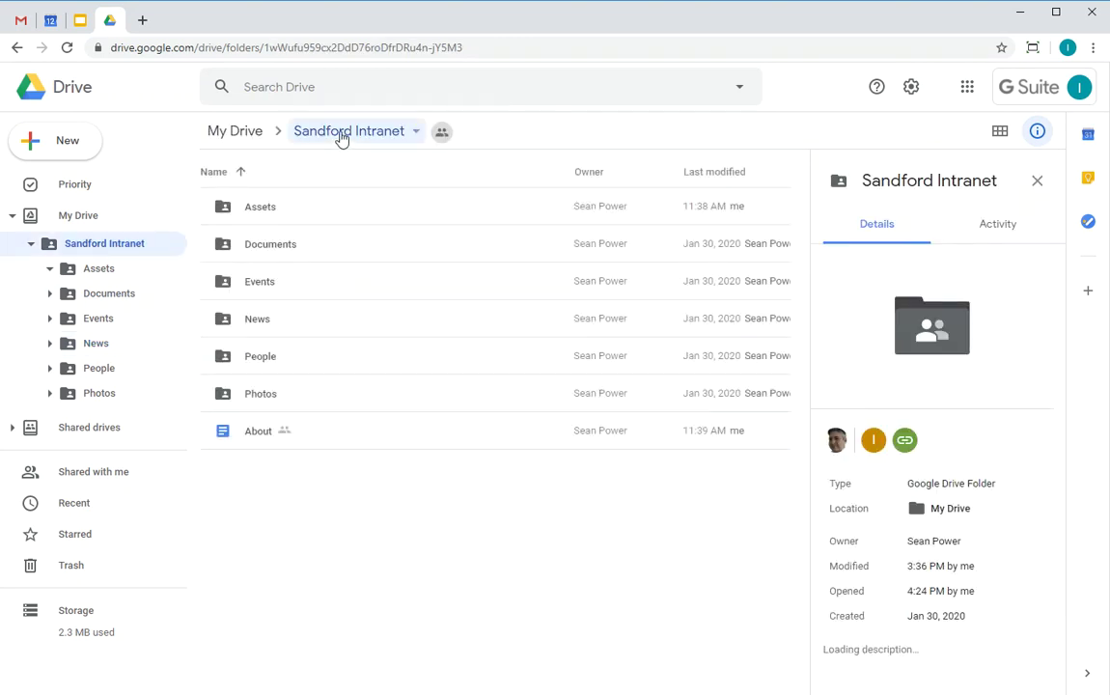
- Open the Sandford Intranet folder as an OverDRIVE site and sign in with Google
left_click(339, 138)
mouse_move(384, 168)
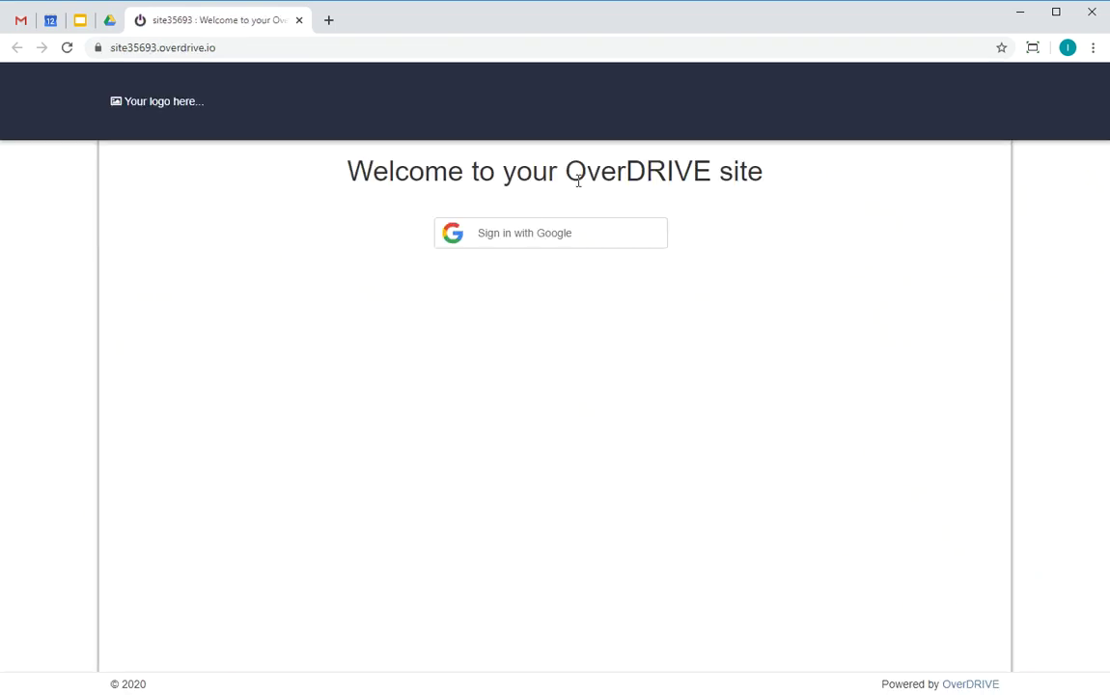
left_click(533, 236)
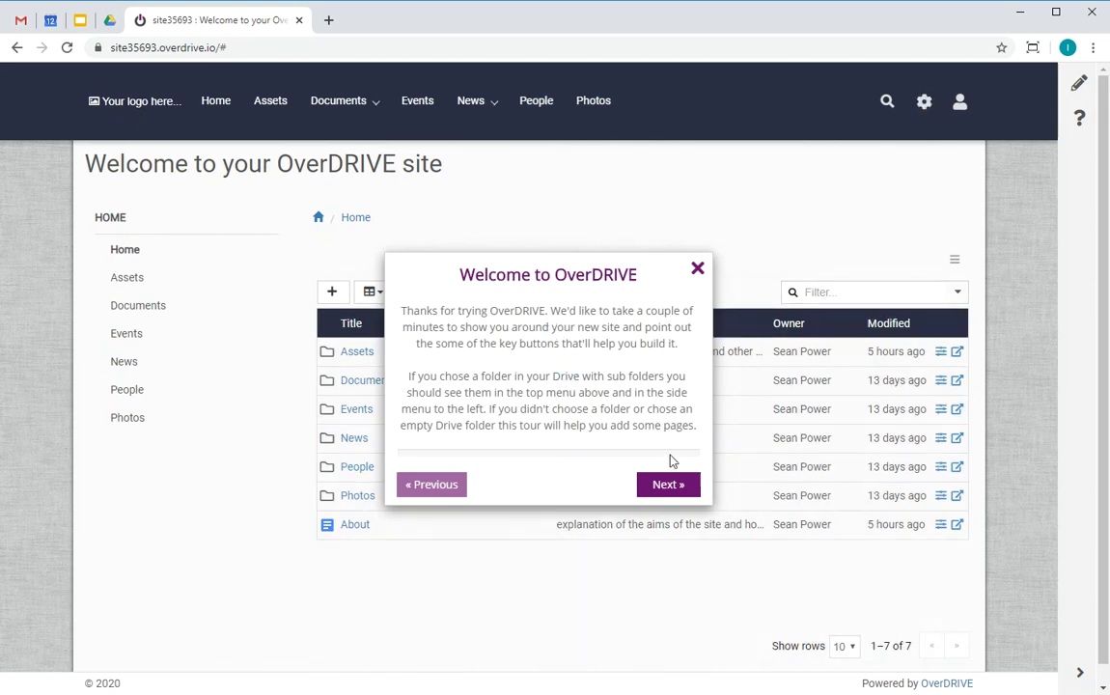
- Go through the first pages of the OverDRIVE welcome tour and close it
left_click(667, 484)
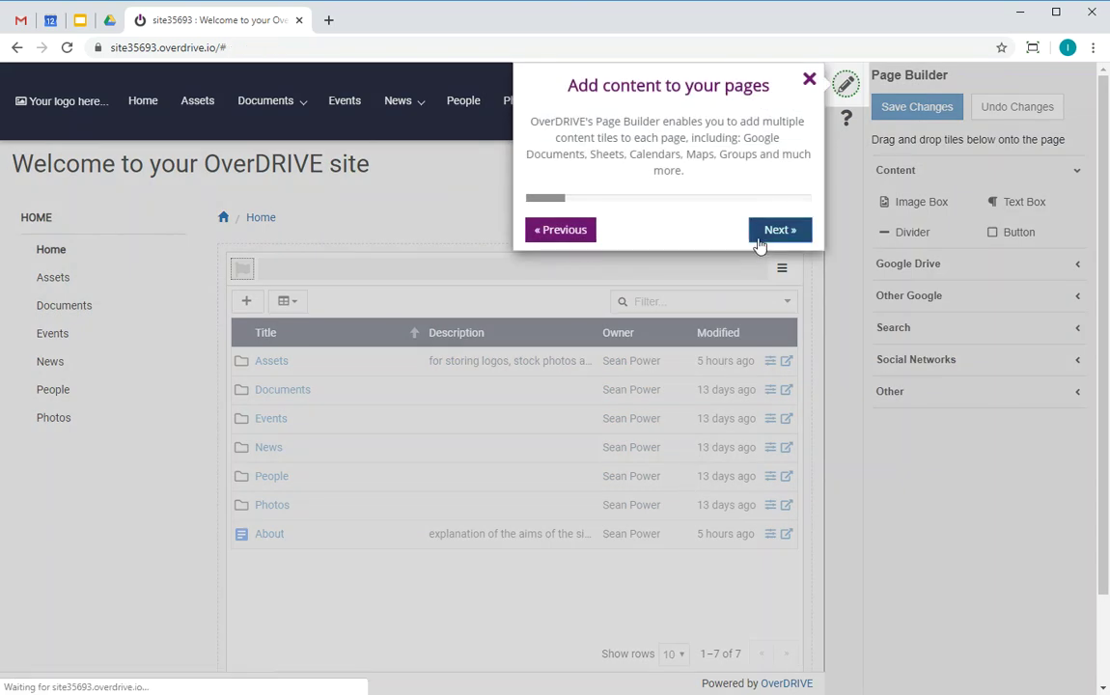
left_click(759, 242)
left_click(893, 81)
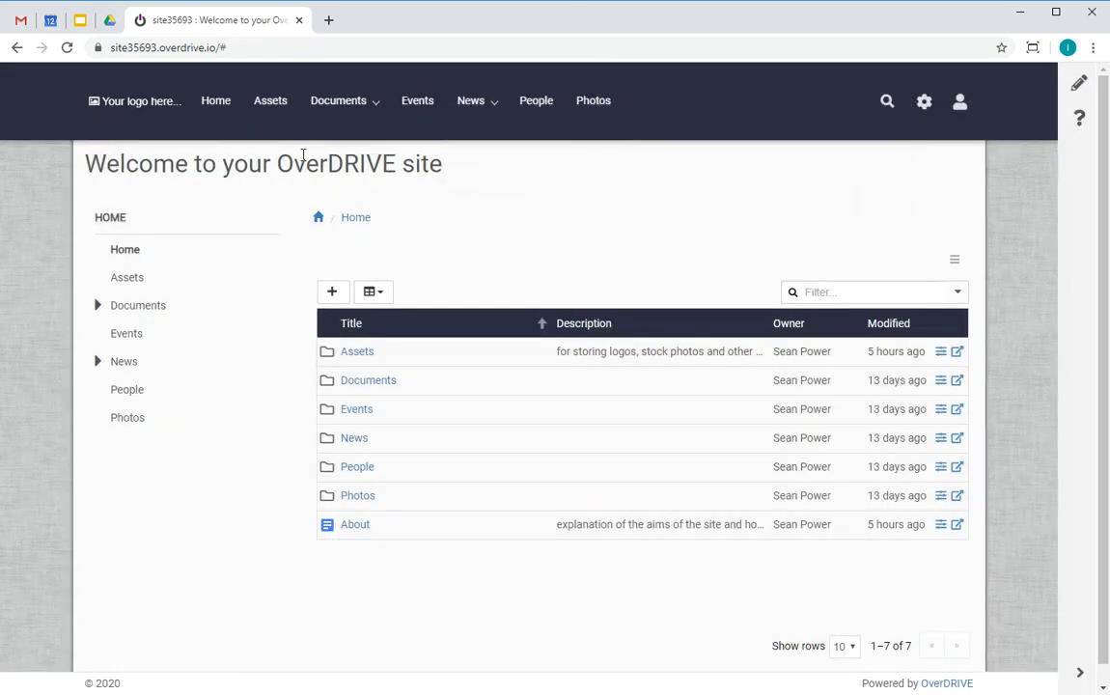
- Set the site logo to "Sandford logo - trees.png" from the Assets folder and save the site settings
left_click(150, 111)
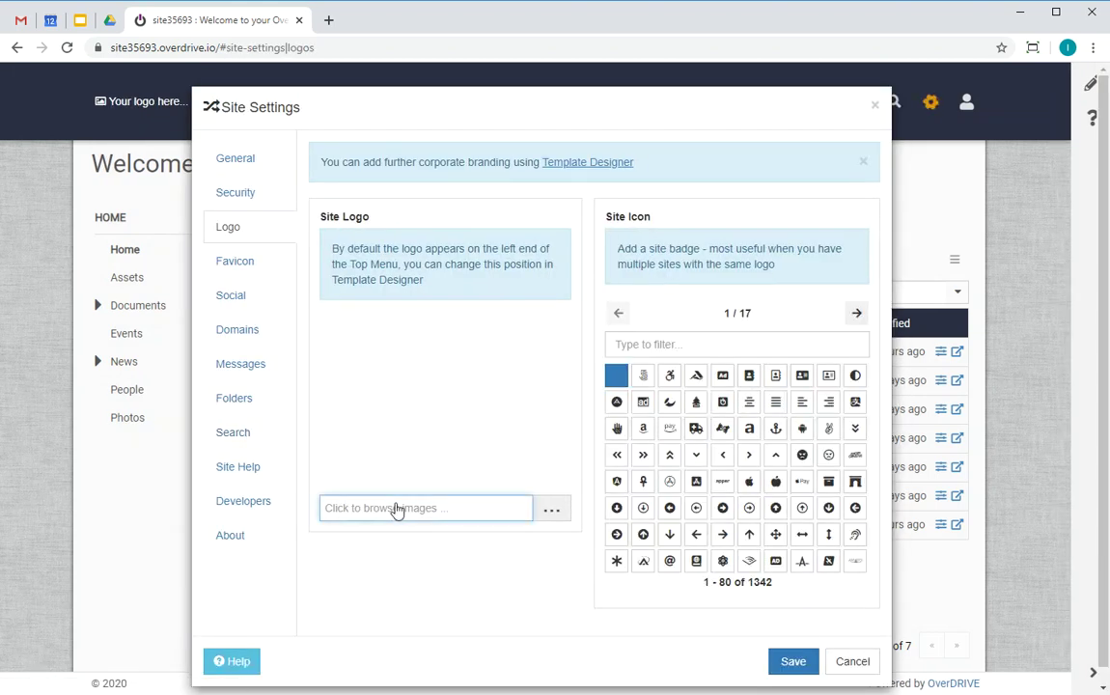
left_click(394, 506)
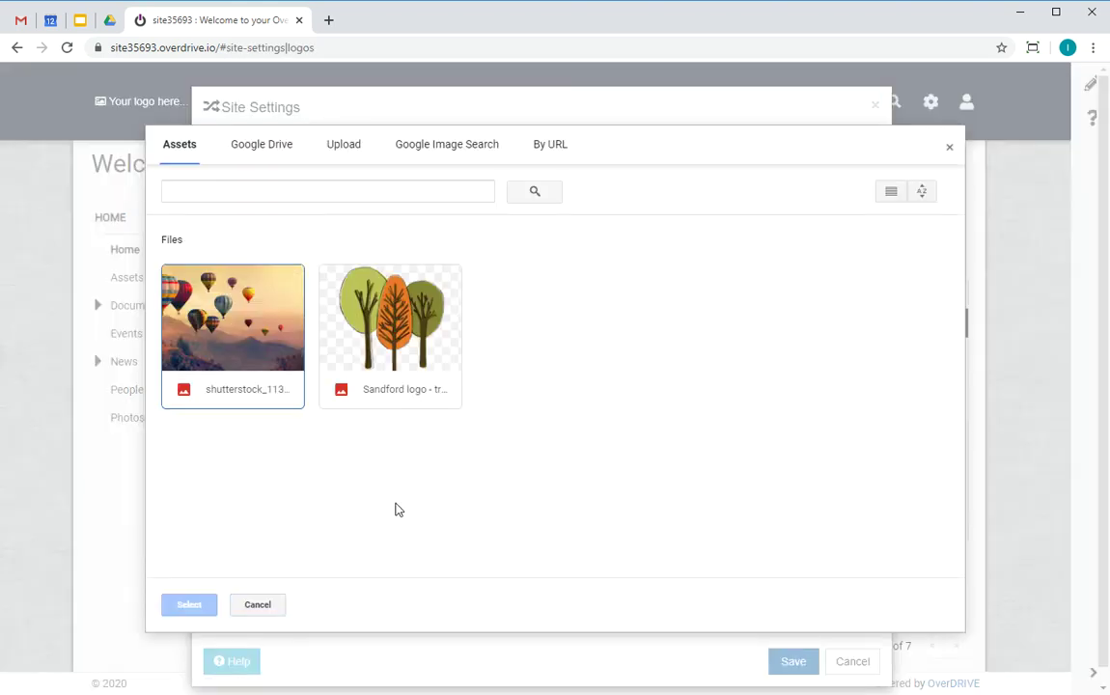
left_click(394, 325)
double_click(393, 325)
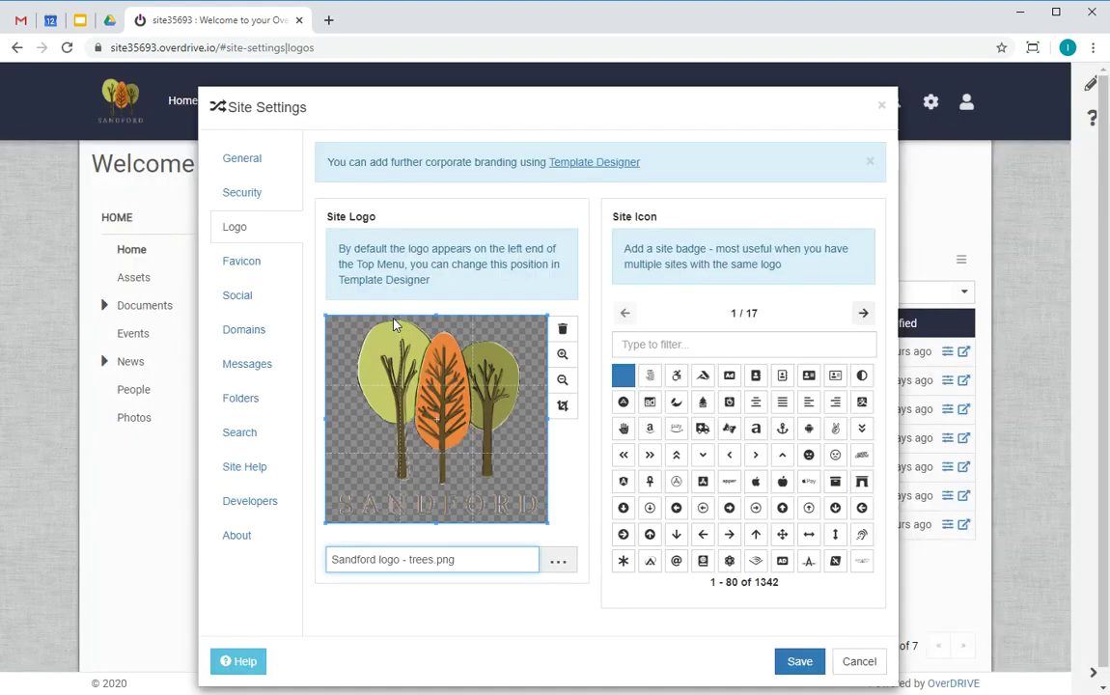
left_click(799, 662)
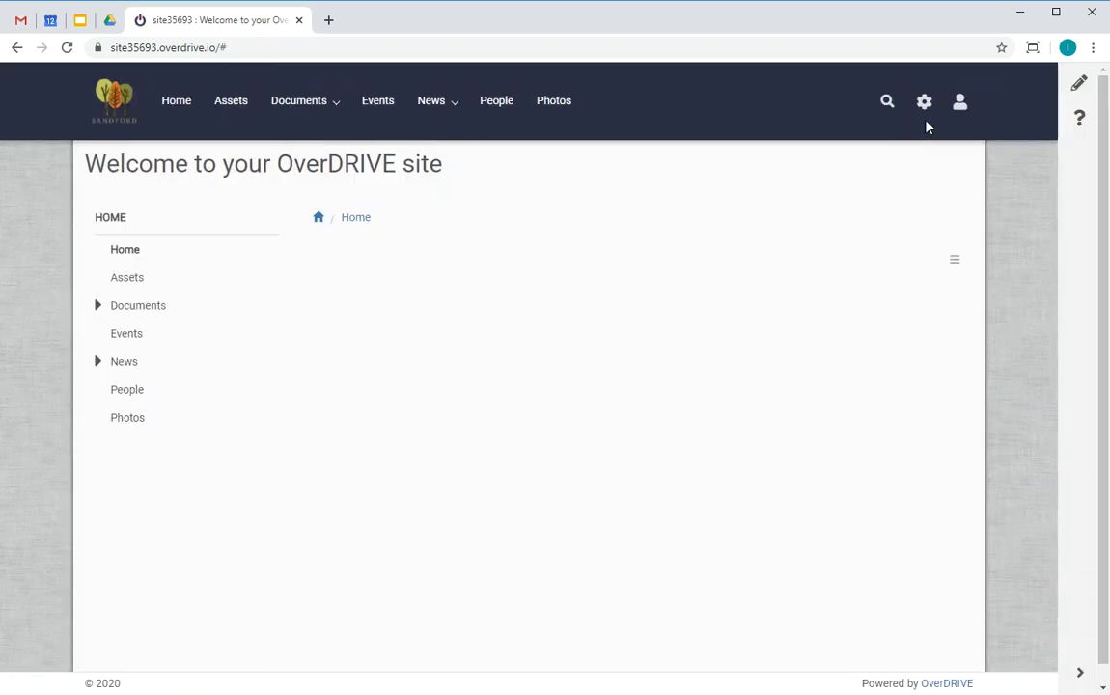
- Apply the Misted Blue template in Template Designer, review its advanced options and save the design
left_click(923, 103)
left_click(880, 229)
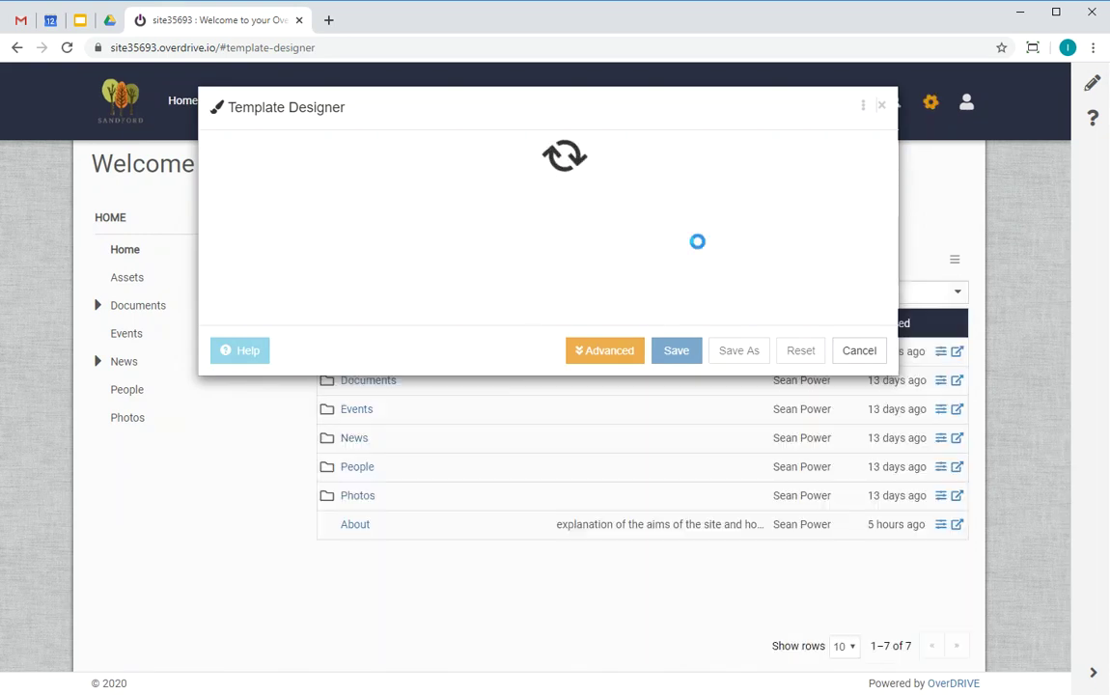
left_click(662, 160)
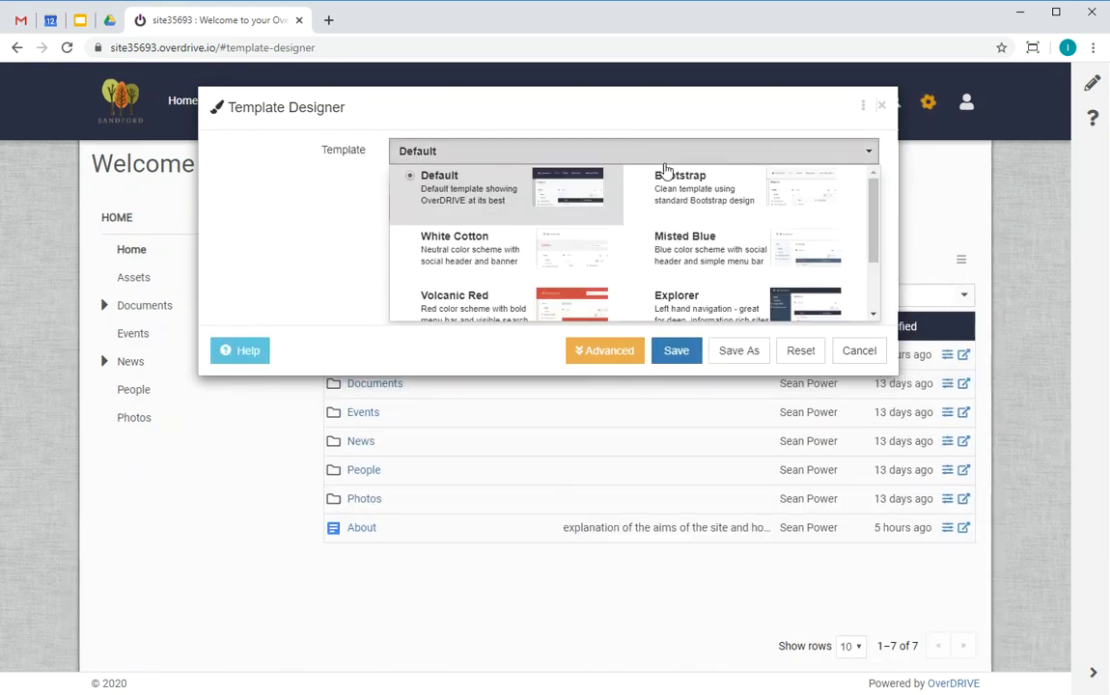
left_click(697, 250)
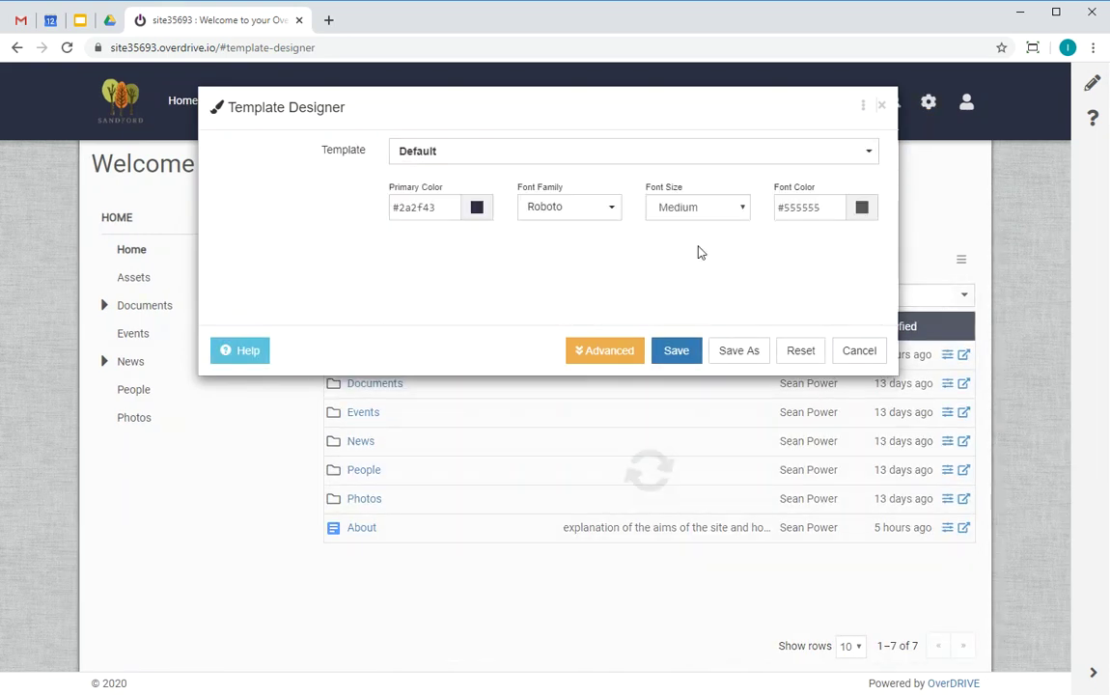
left_click(606, 352)
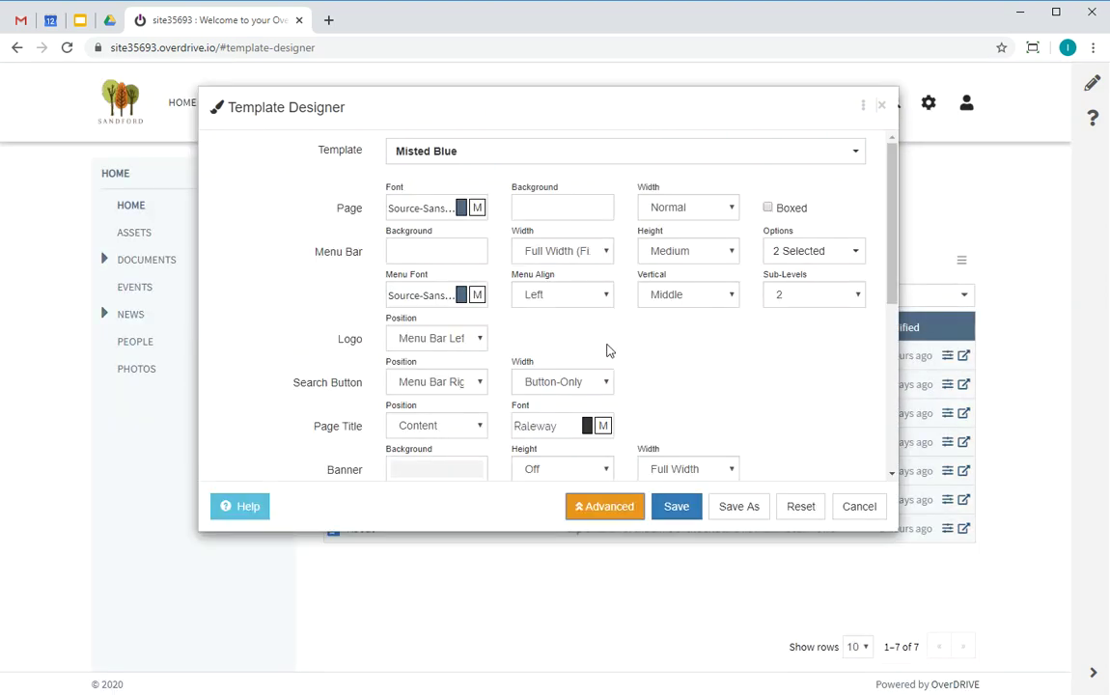
scroll(607, 351, "down", 5)
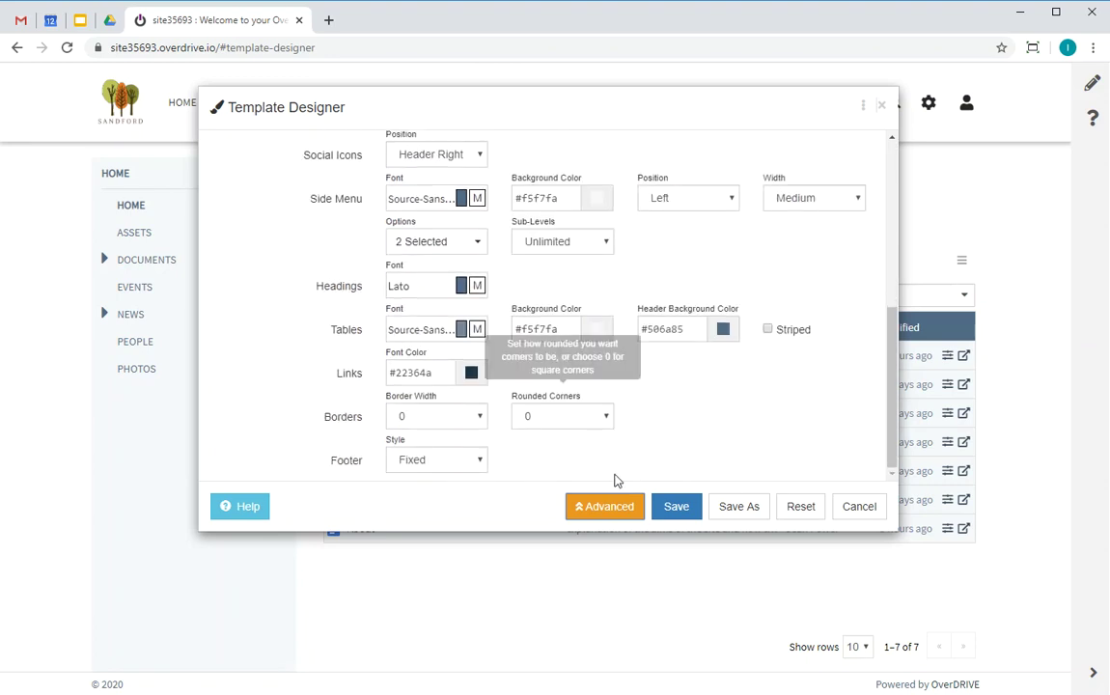
left_click(684, 511)
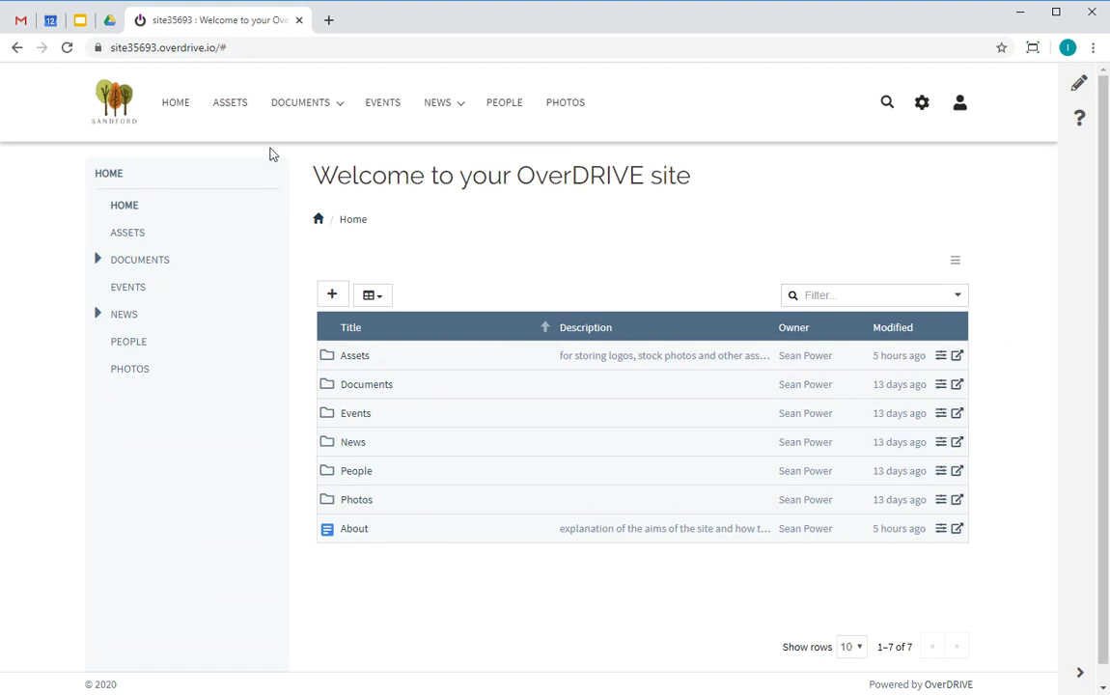
- Inspect the Documents and News submenus, open the Documents page and check its options for adding content
mouse_move(295, 113)
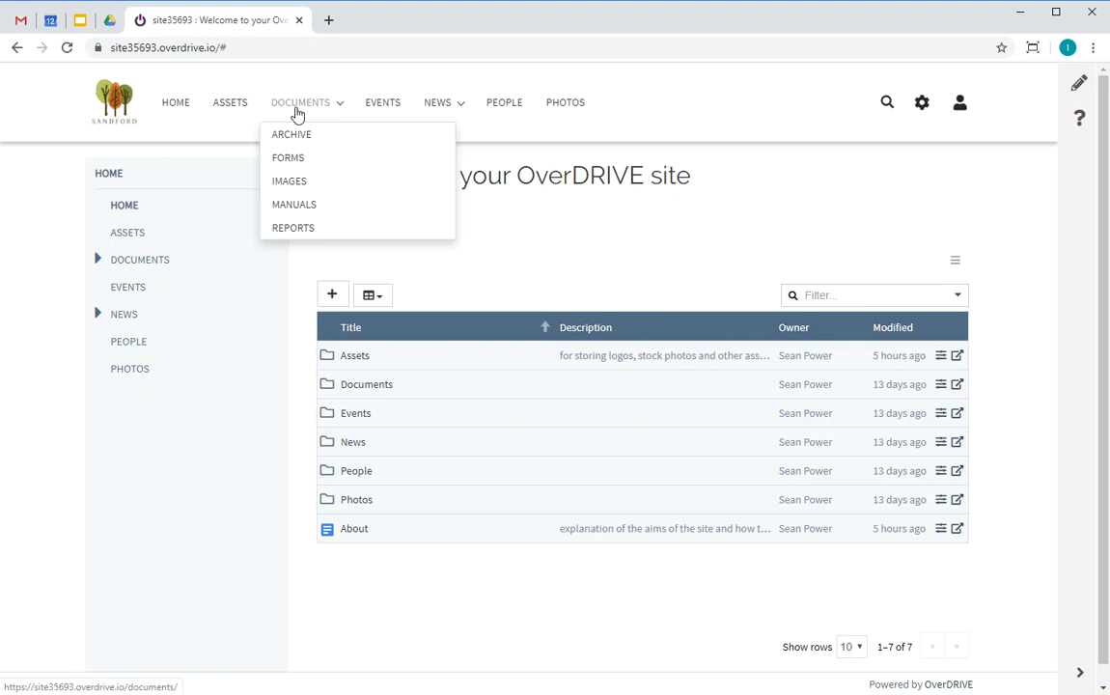
mouse_move(430, 107)
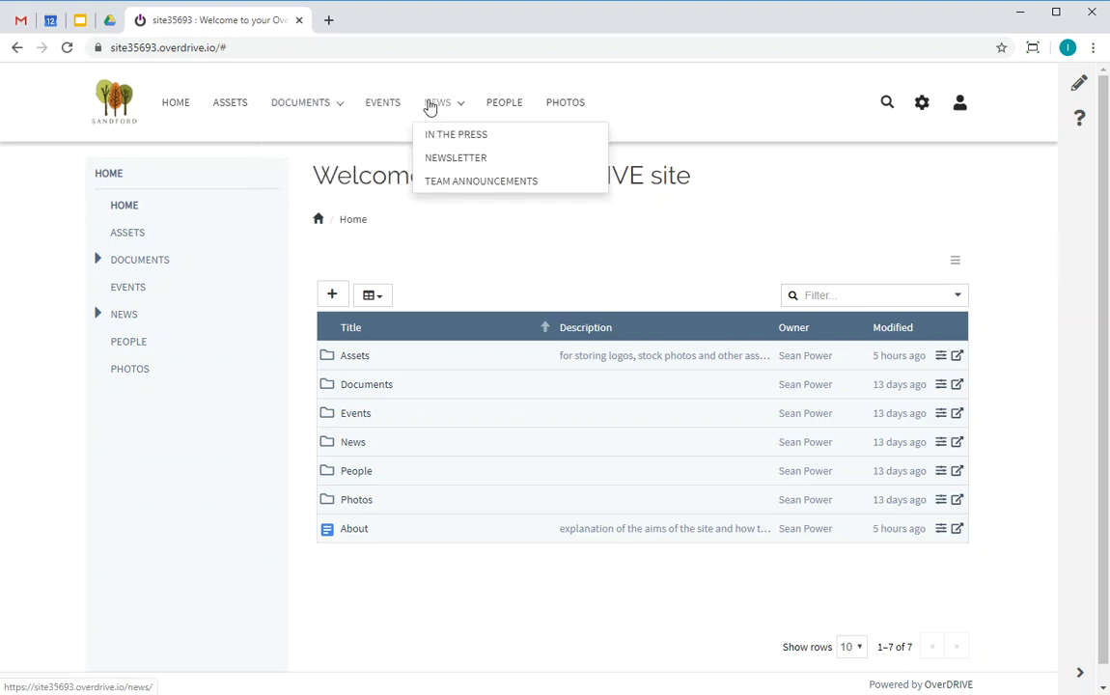
left_click(98, 260)
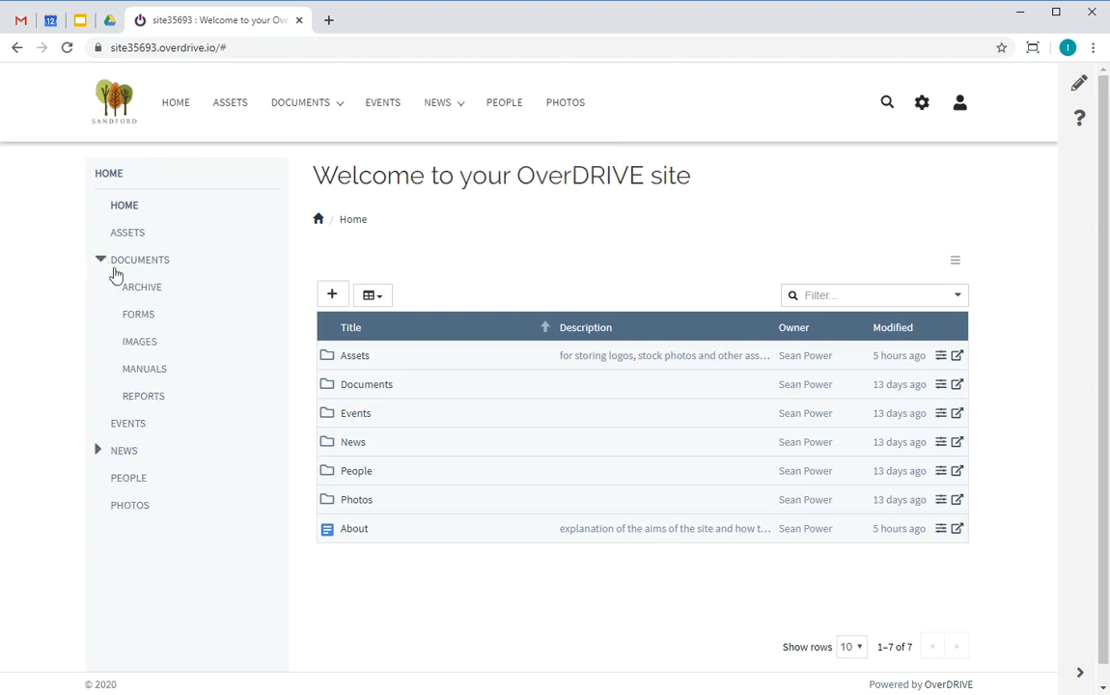
left_click(140, 269)
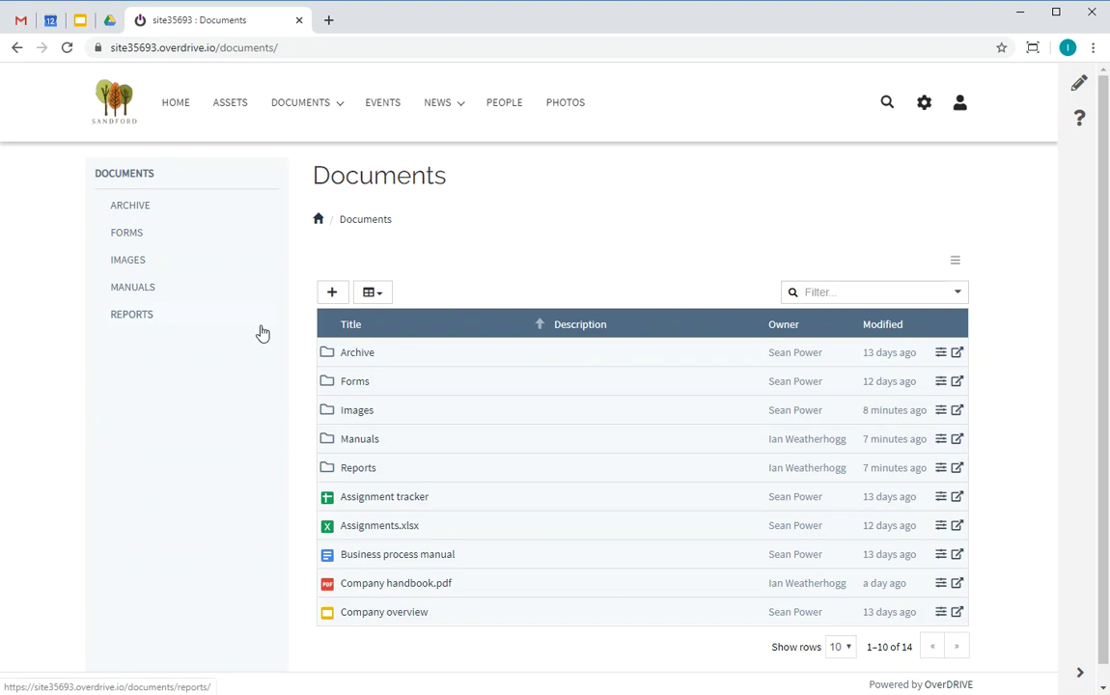
left_click(333, 294)
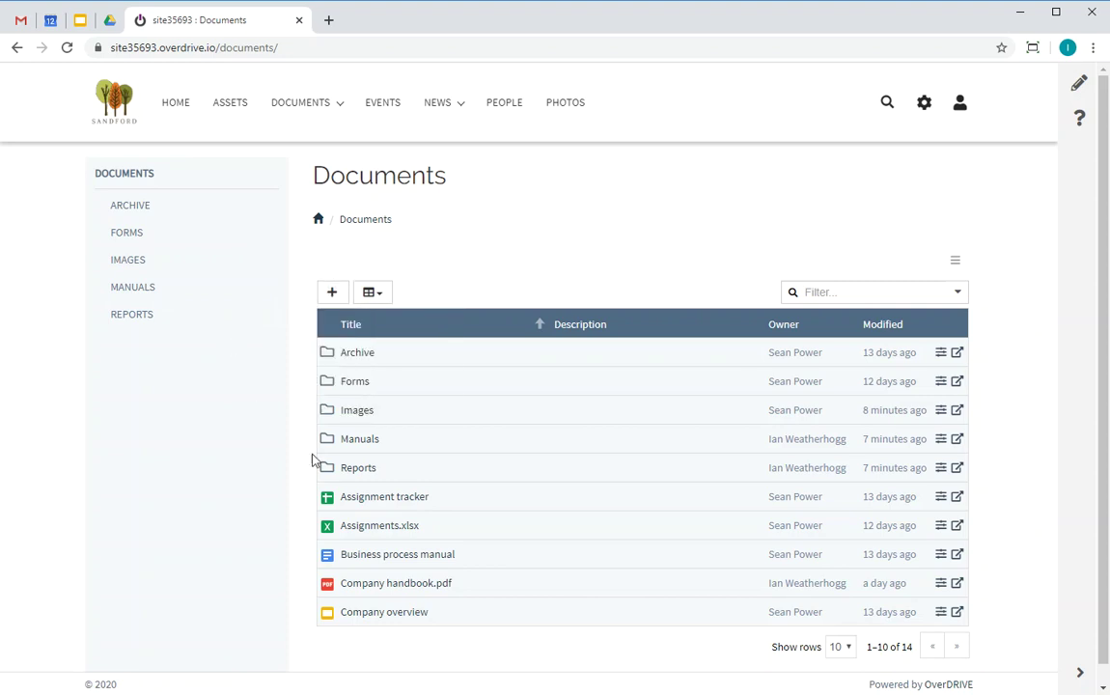
- Open the Business process manual from the Documents page and switch it to edit mode
left_click(413, 558)
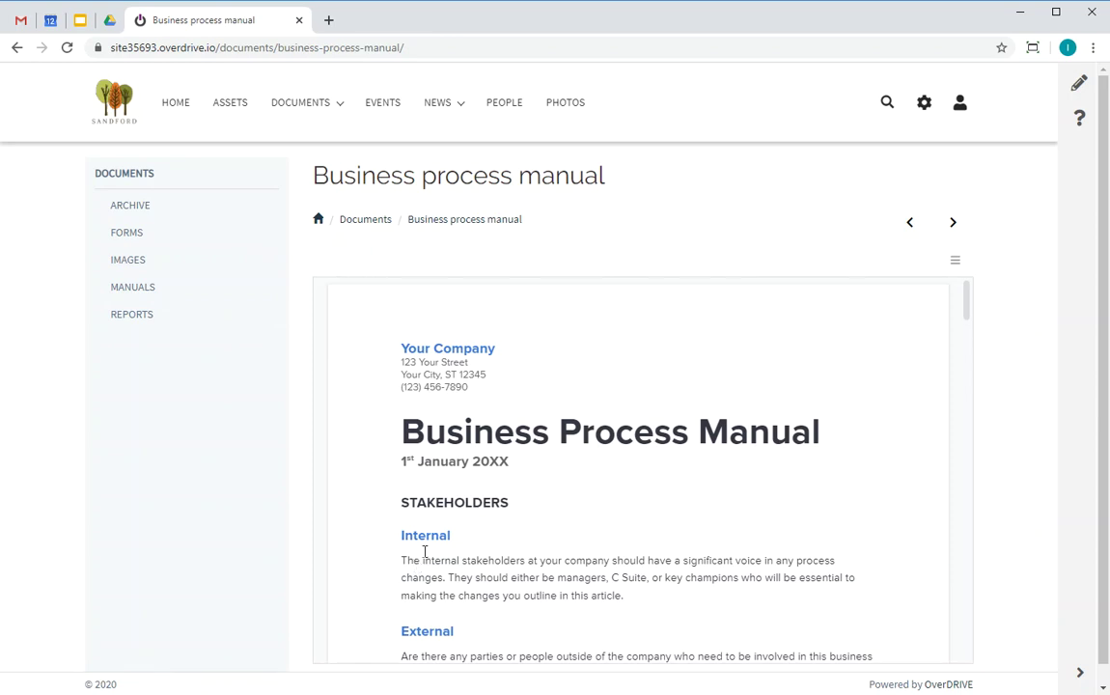
left_click(954, 260)
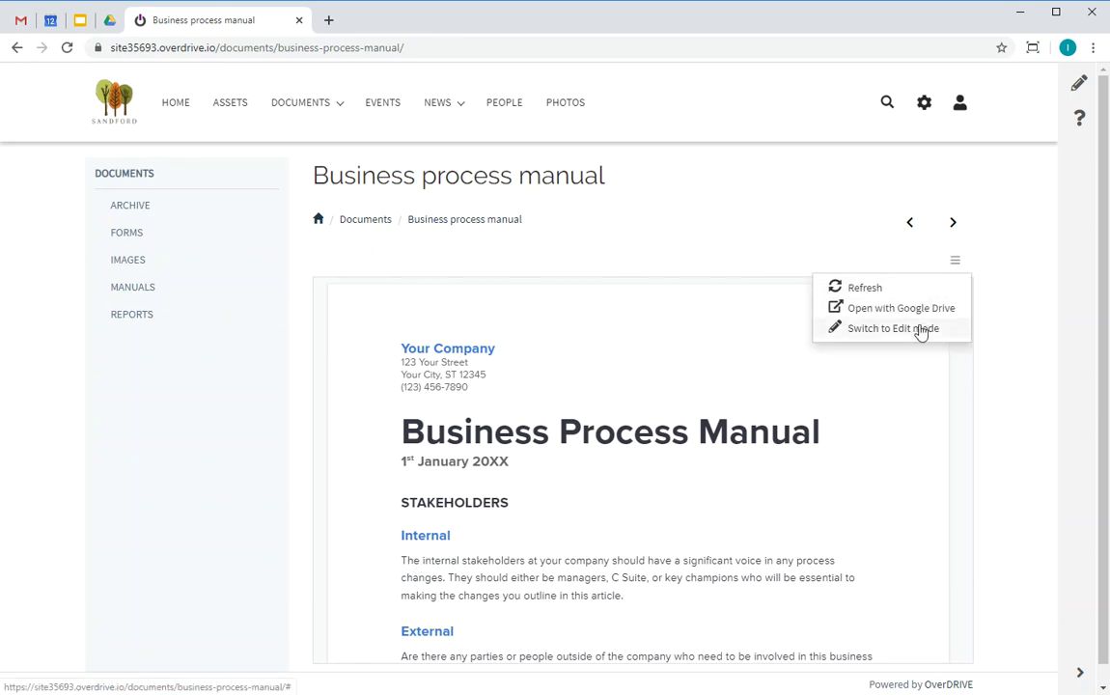
left_click(920, 329)
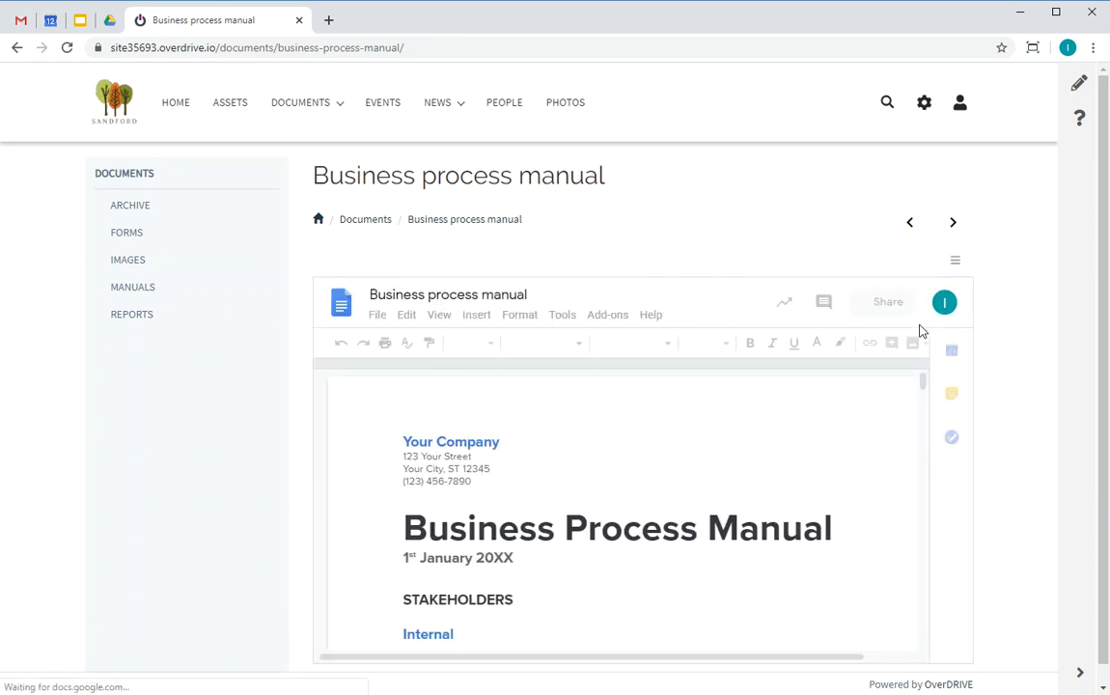
- Show the Forms folder under Documents as thumbnail tiles and open the Time Off Request form
left_click(377, 221)
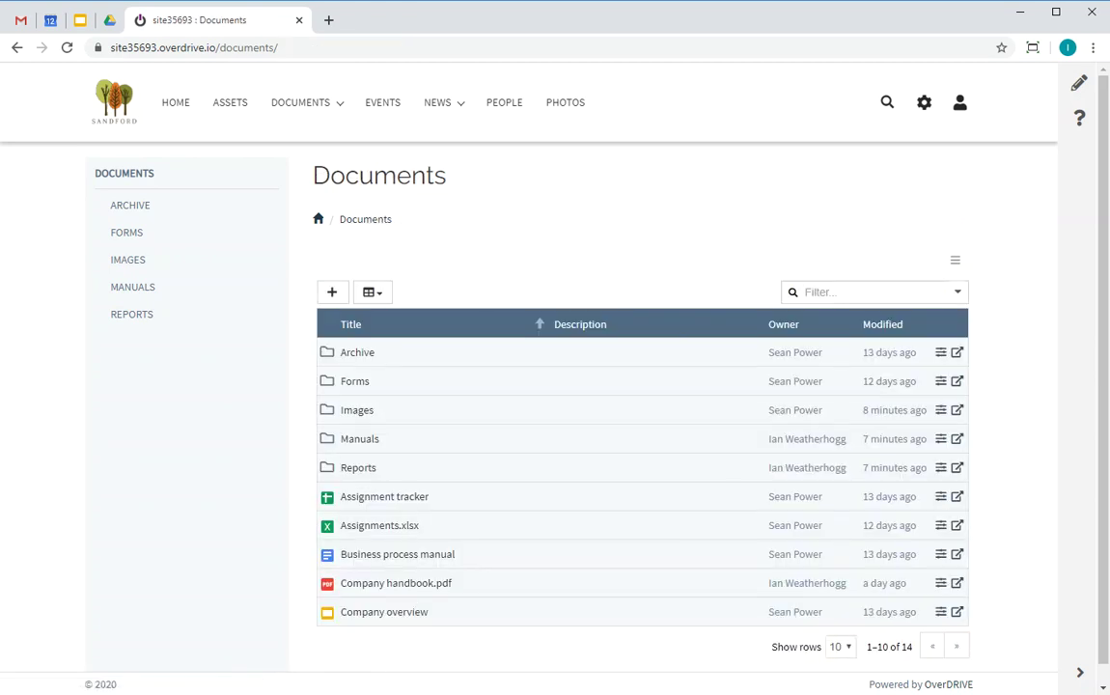
left_click(123, 236)
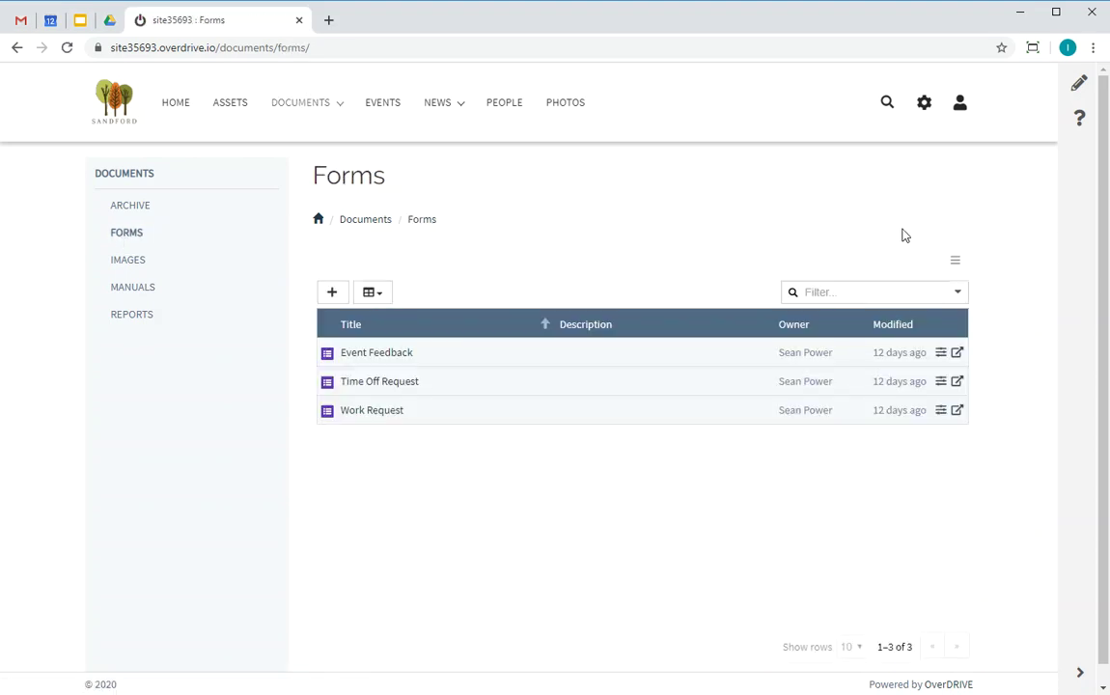
left_click(957, 262)
left_click(919, 315)
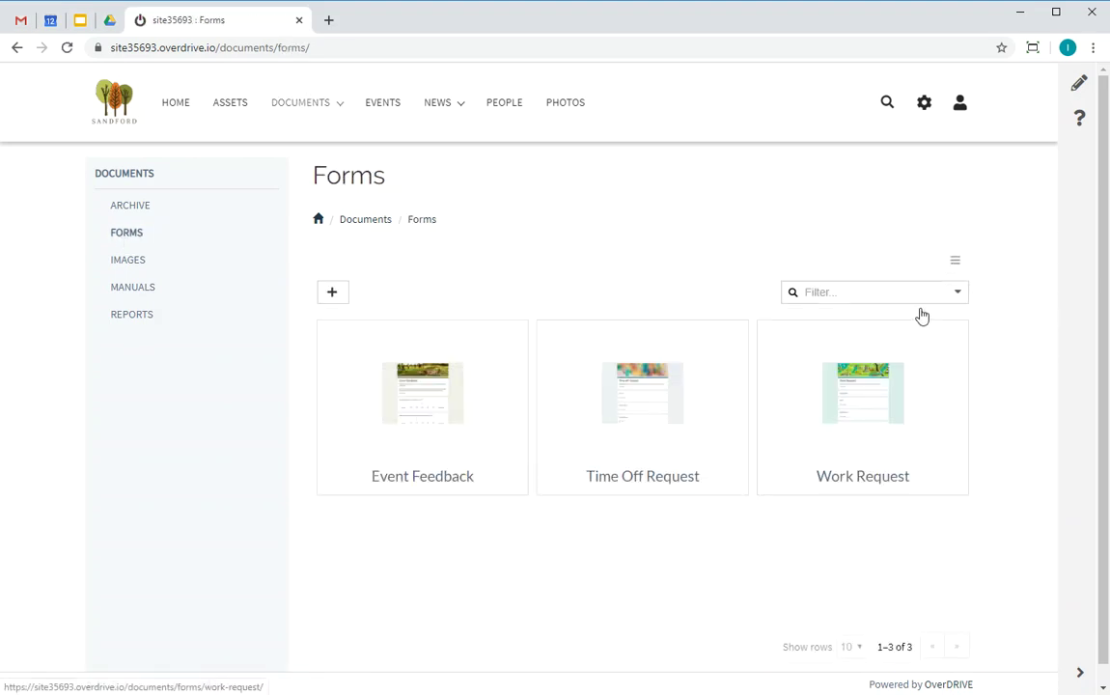
left_click(637, 411)
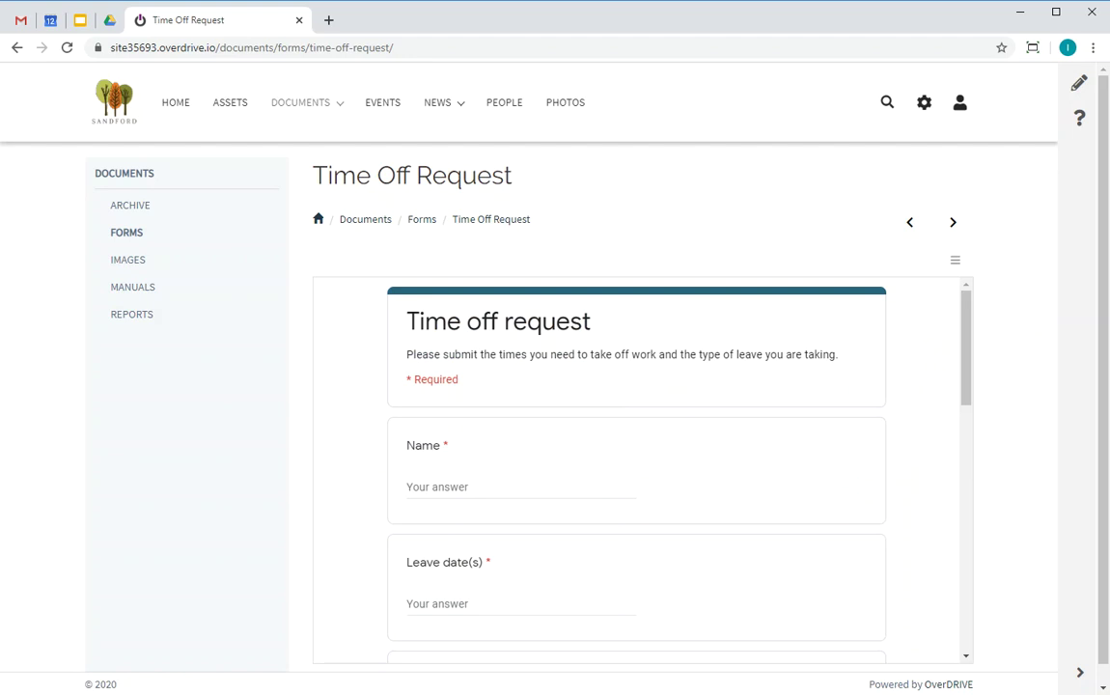
- Set the News page's Drive Folder tile to Blog view without sub-folders, turn on Comments and Embedded for its files, and save the page
mouse_move(425, 114)
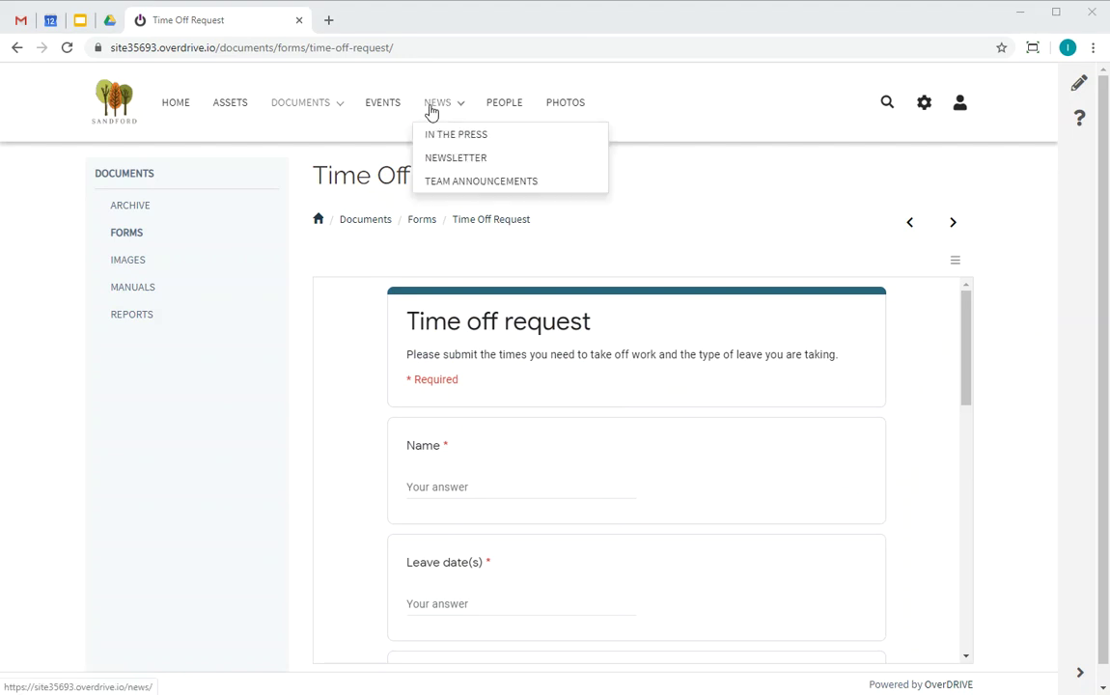
left_click(431, 112)
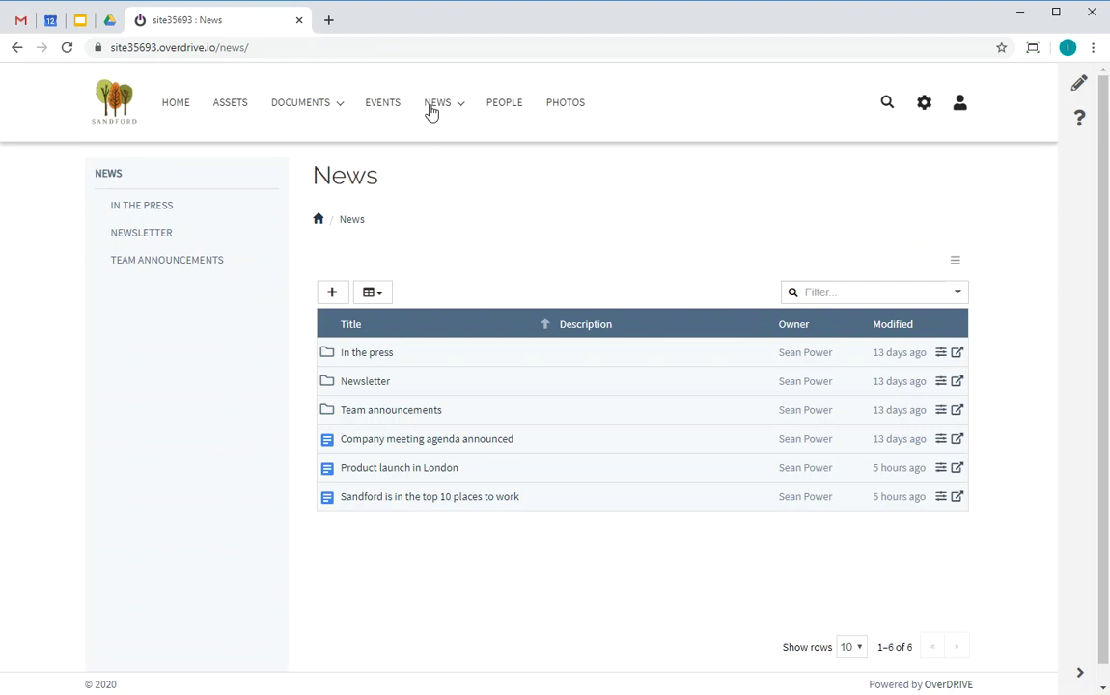
left_click(1078, 83)
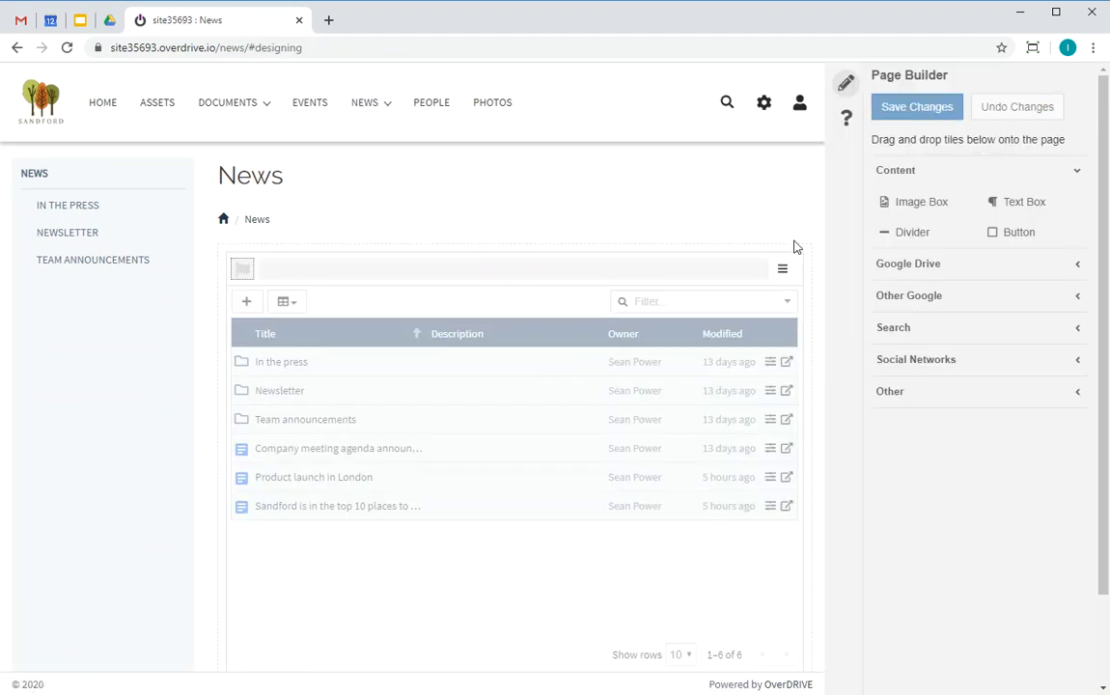
left_click(718, 270)
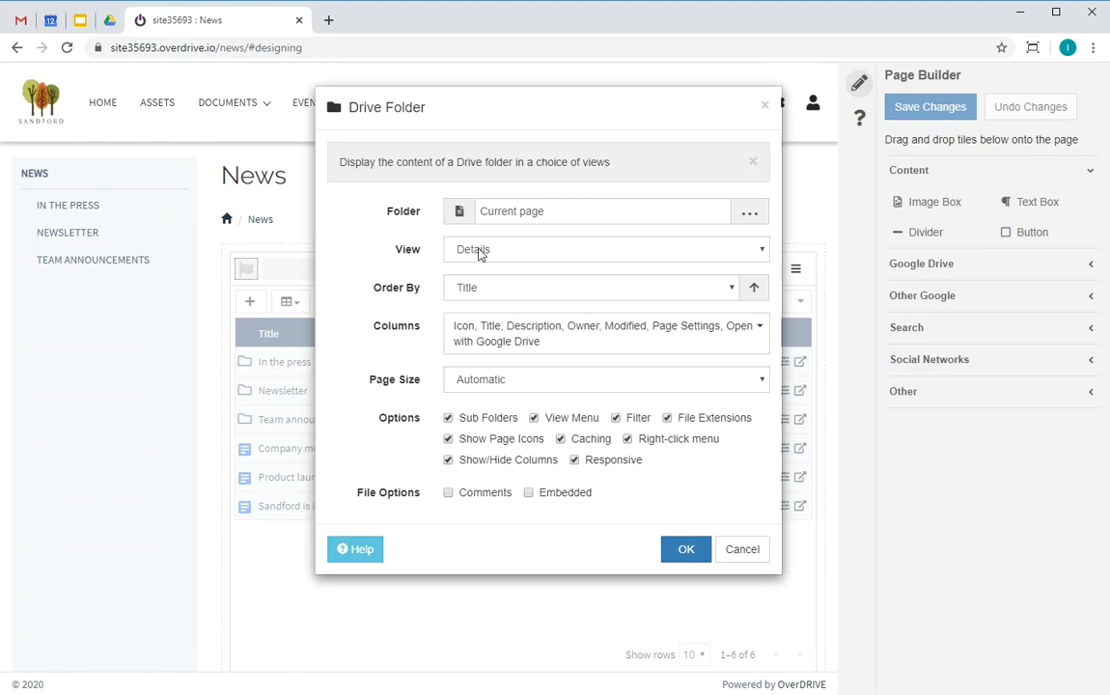
left_click(481, 251)
left_click(464, 340)
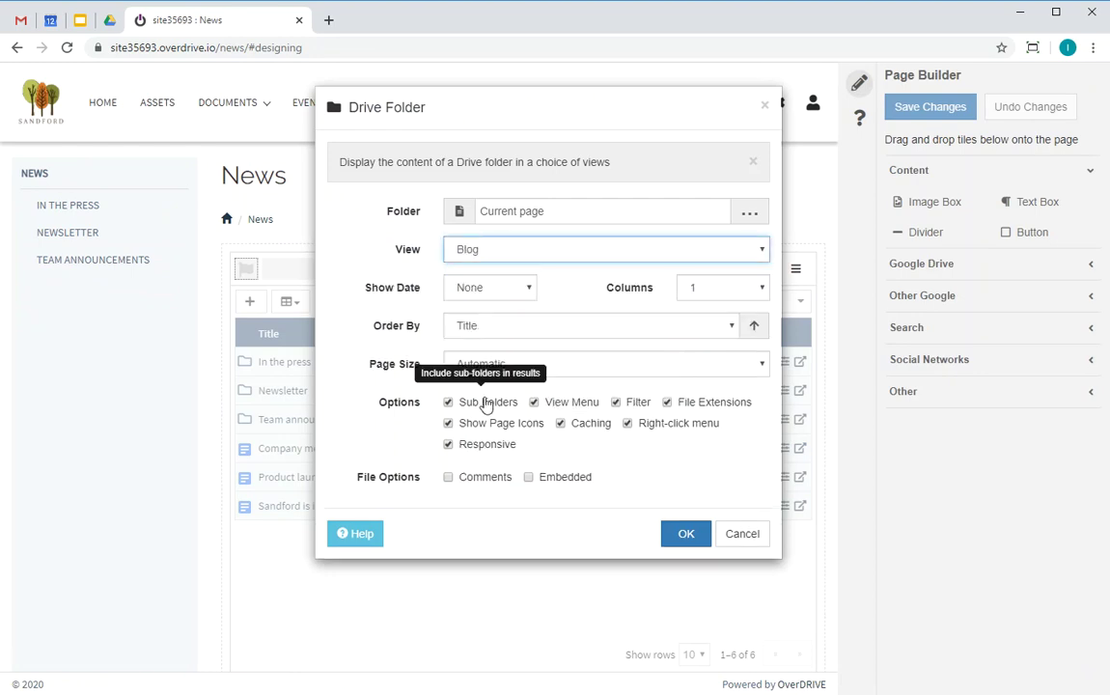
left_click(481, 403)
left_click(494, 478)
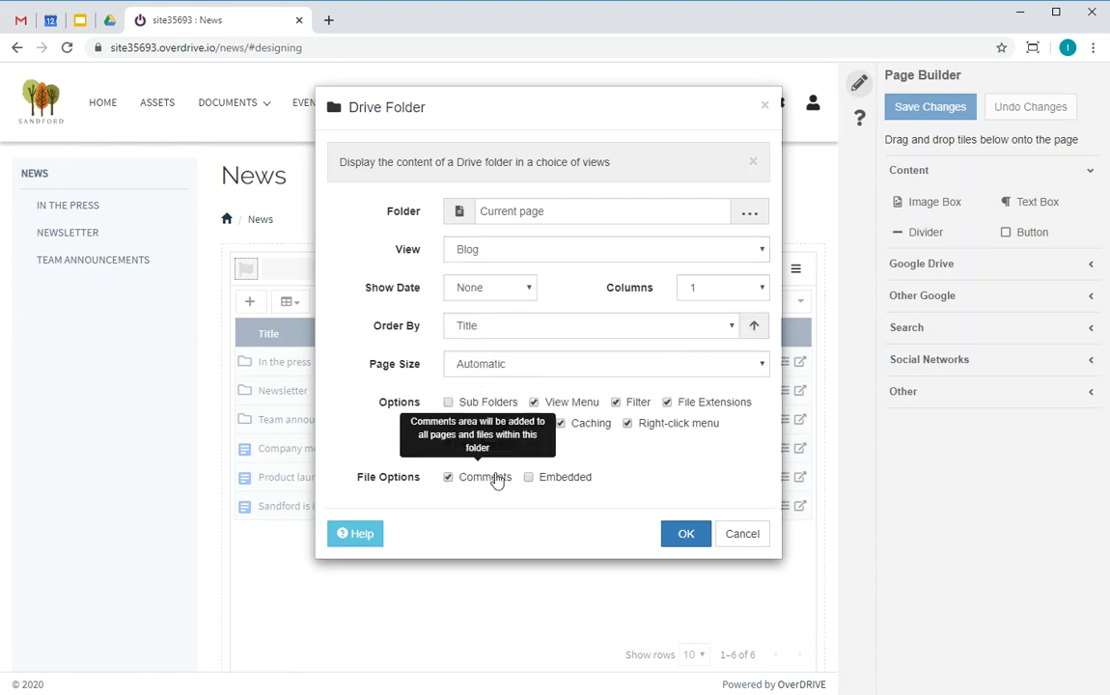
left_click(553, 479)
left_click(686, 541)
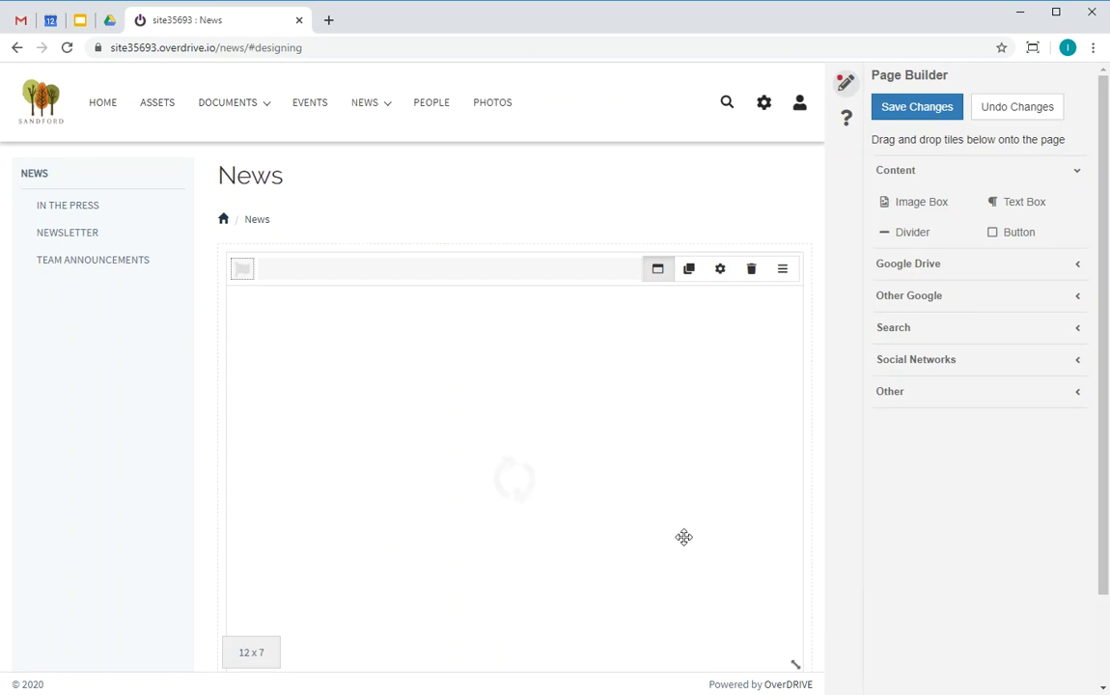
left_click(929, 114)
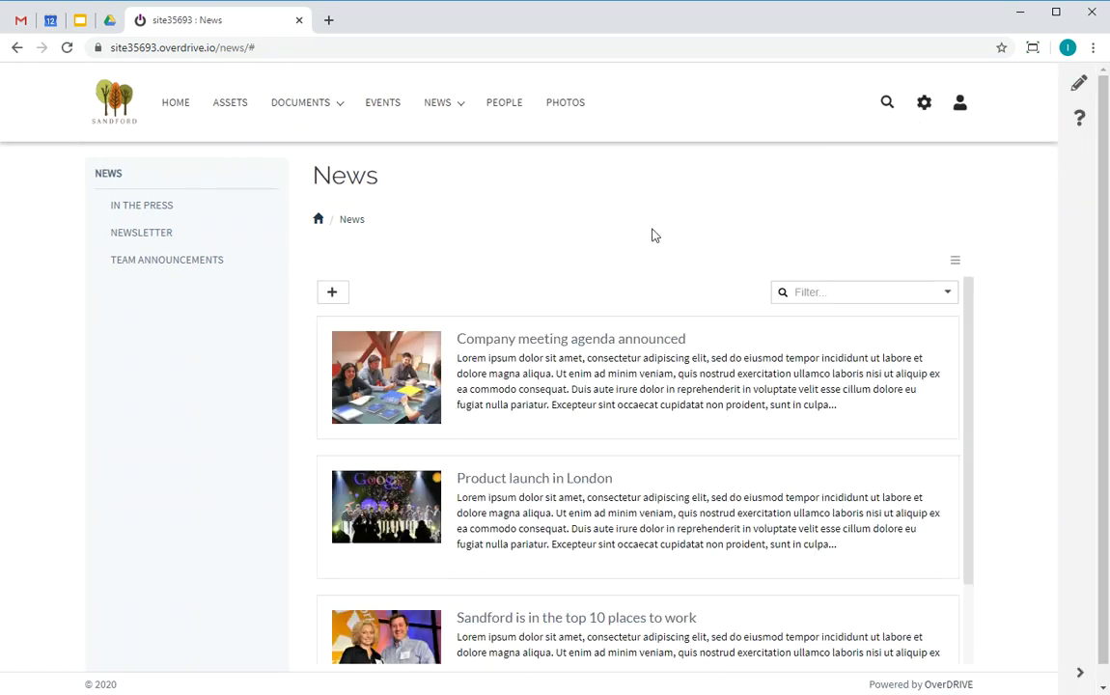
- View the Company meeting agenda announced article down to its comments area, move on to the following article and return to the News page
left_click(612, 377)
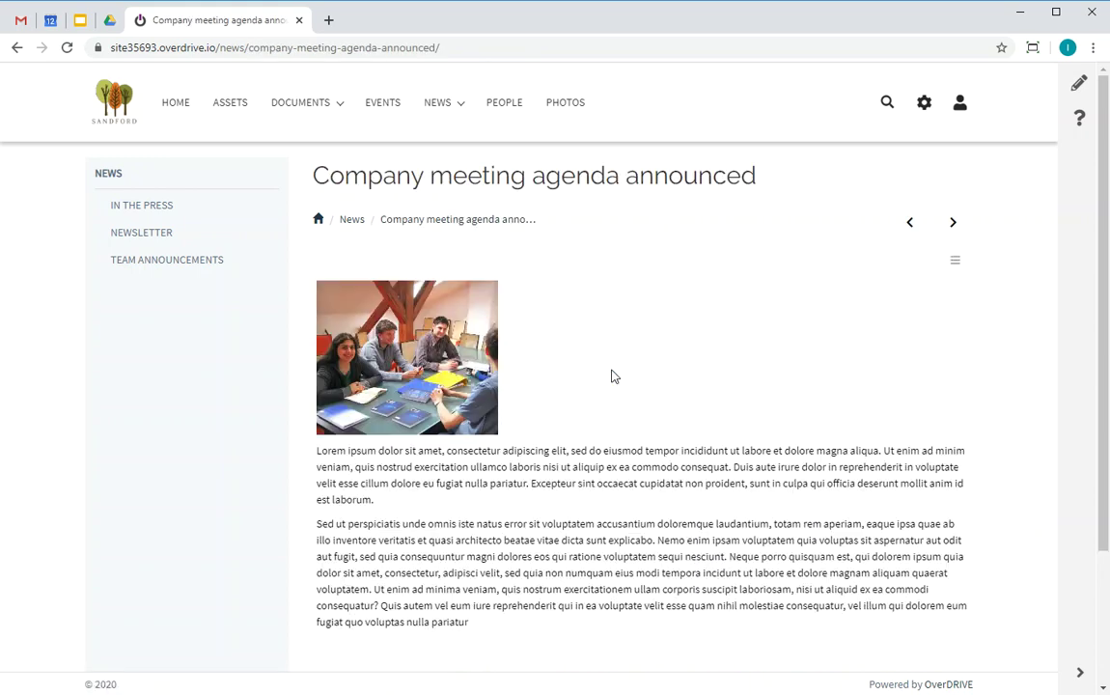
scroll(611, 378, "down", 3)
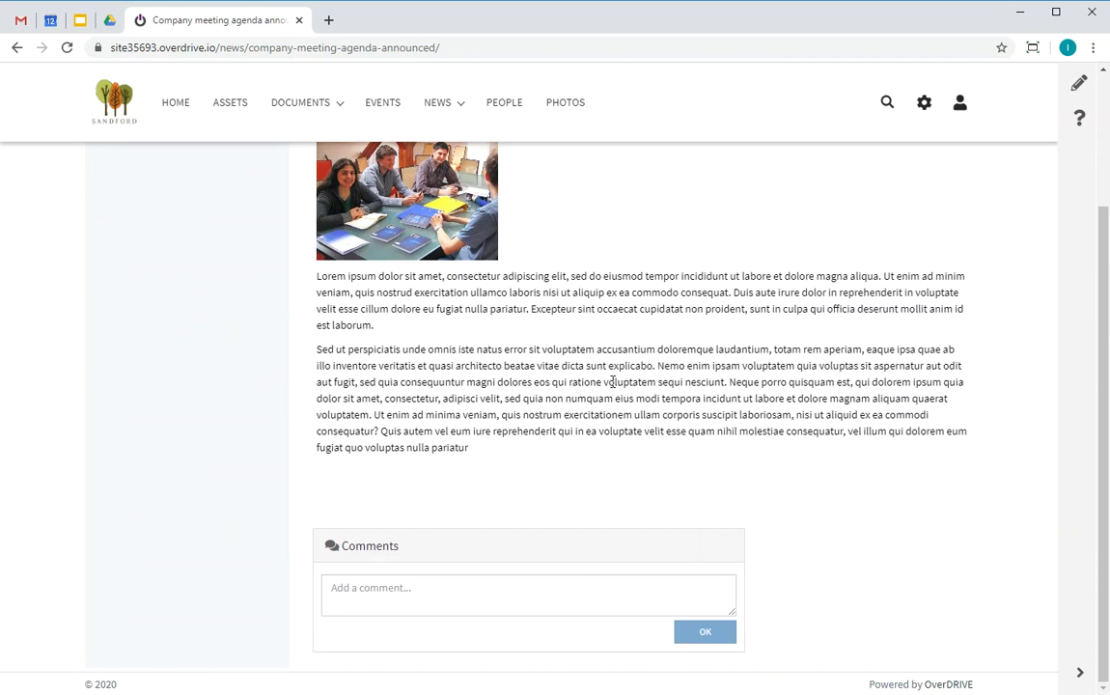
scroll(612, 383, "up", 3)
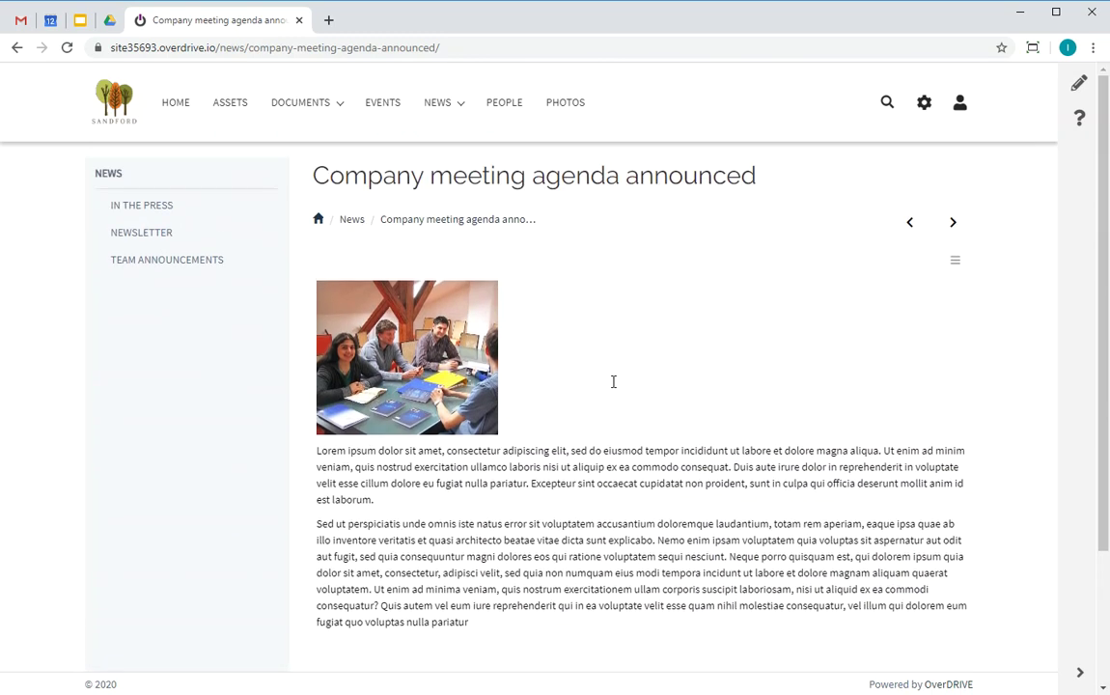
left_click(954, 224)
left_click(352, 222)
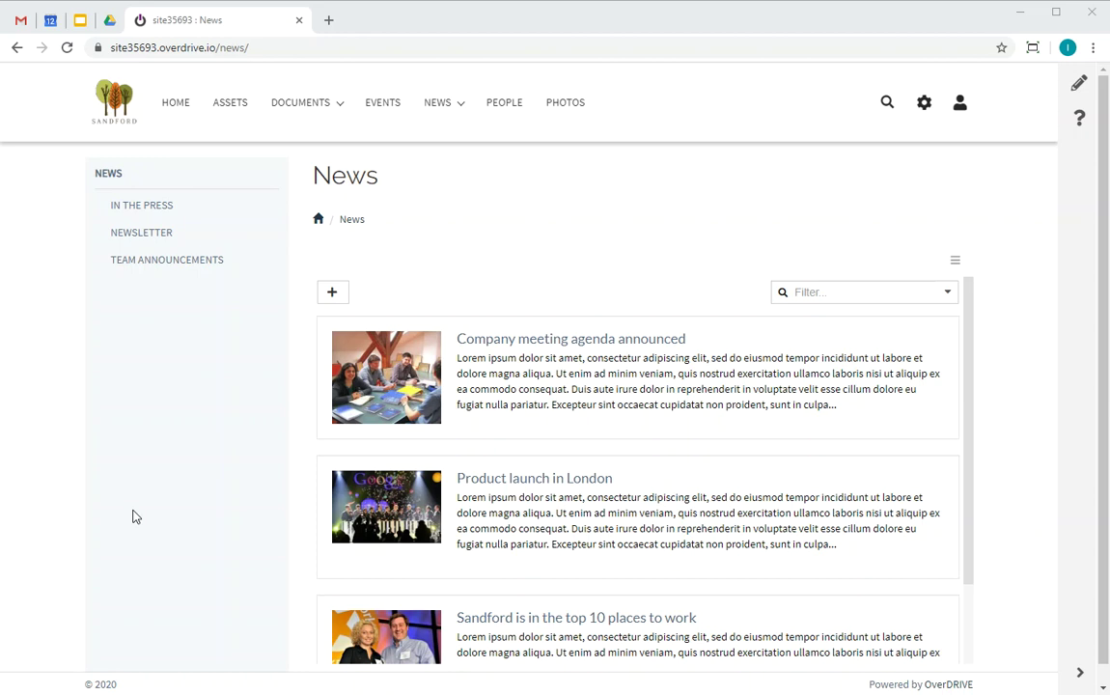
- From the Home page listing, hide the Assets folder from the site menus and show the About document in them
left_click(175, 112)
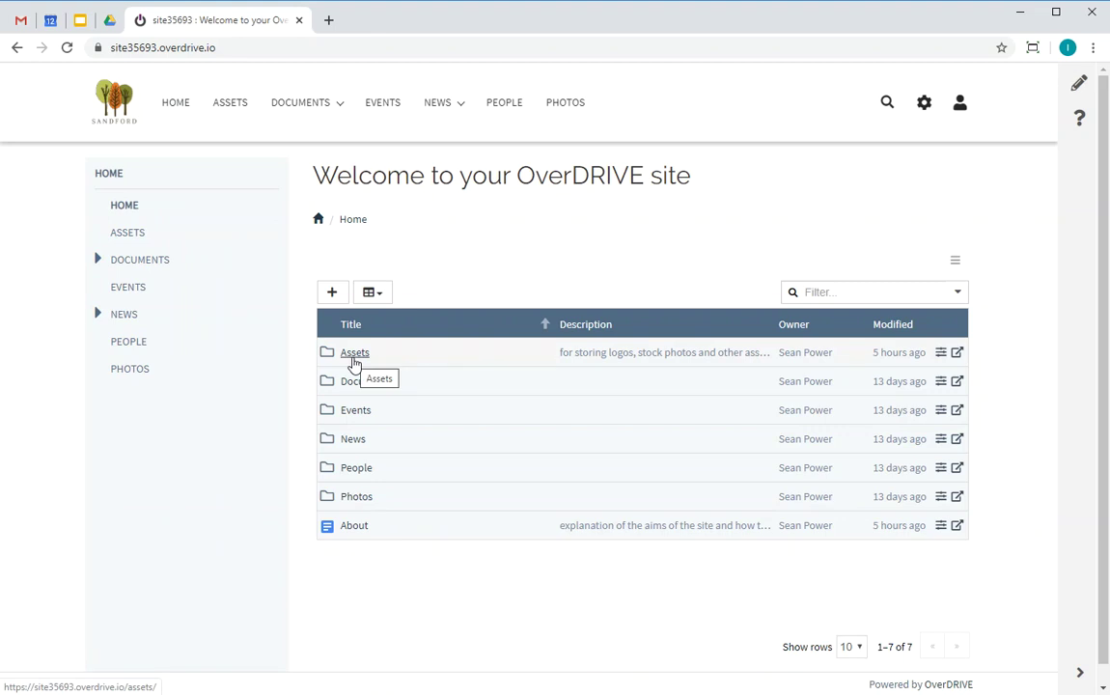
right_click(354, 362)
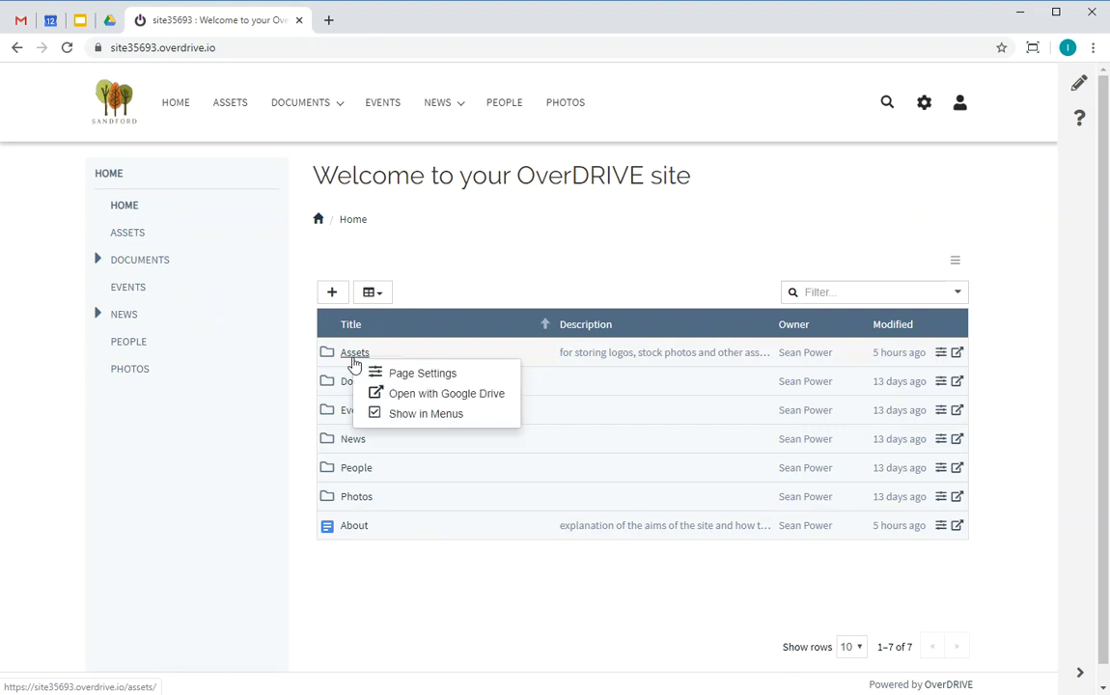
left_click(400, 413)
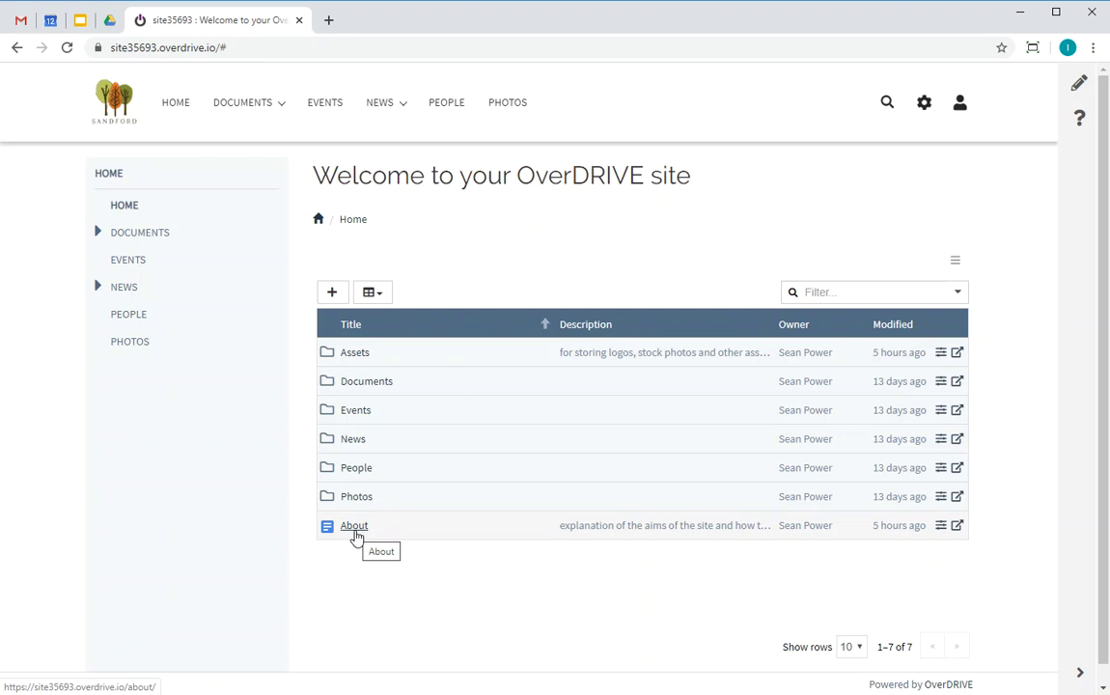
right_click(355, 537)
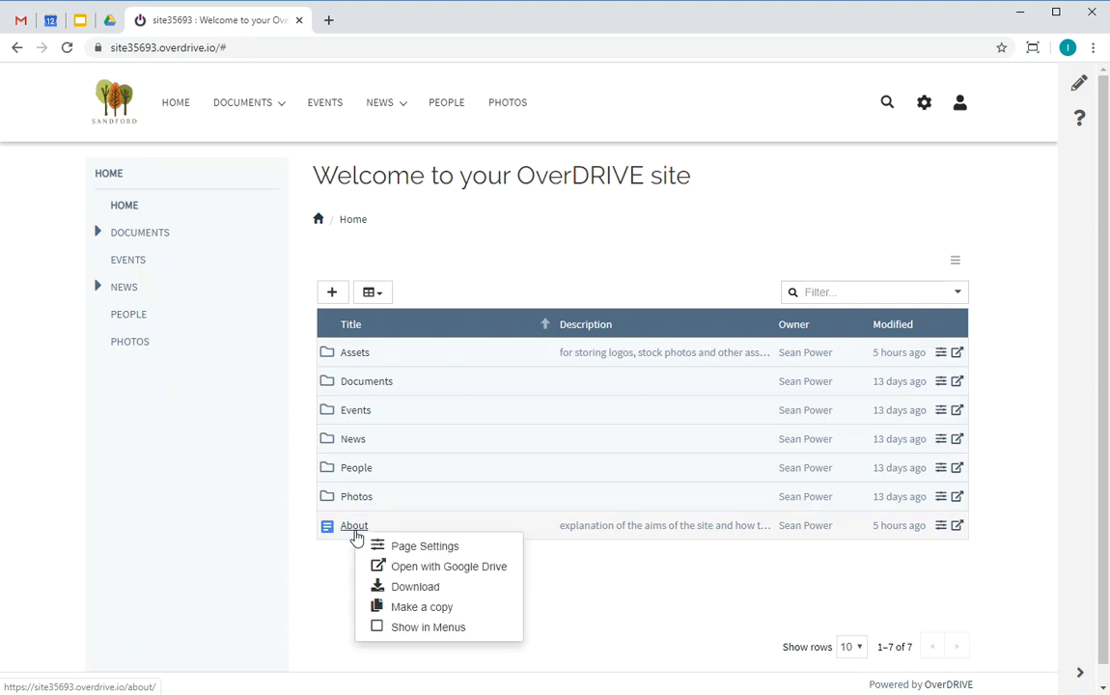
left_click(428, 632)
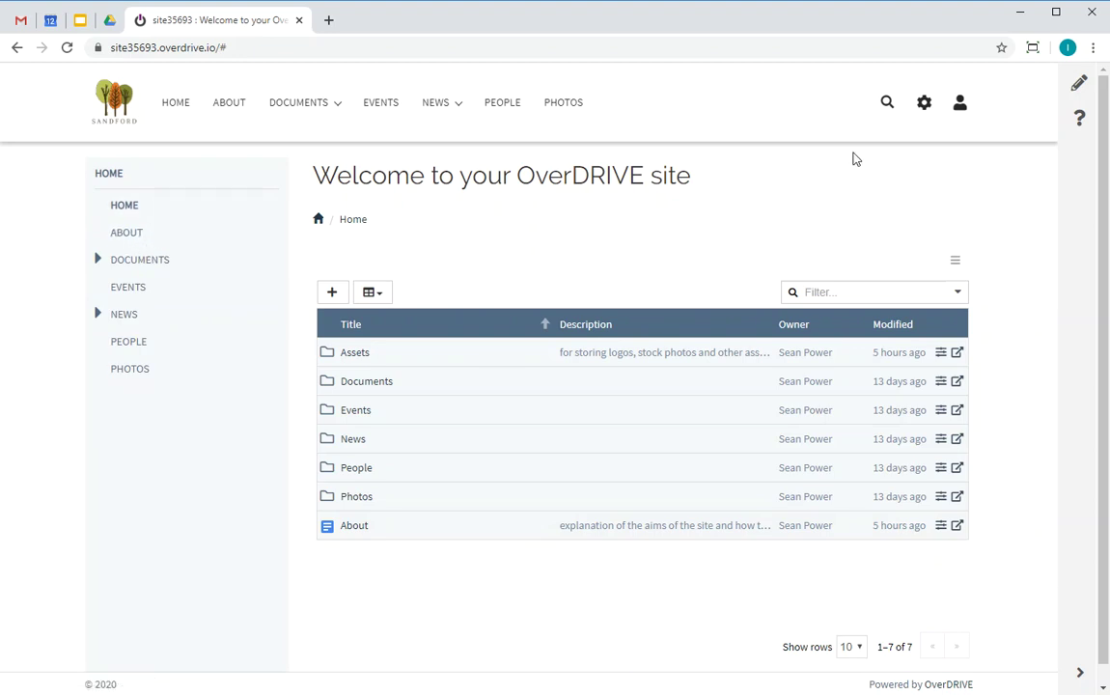
- Delete the folder listing tile from the Home page and add an Image Box tile in its place
left_click(1078, 84)
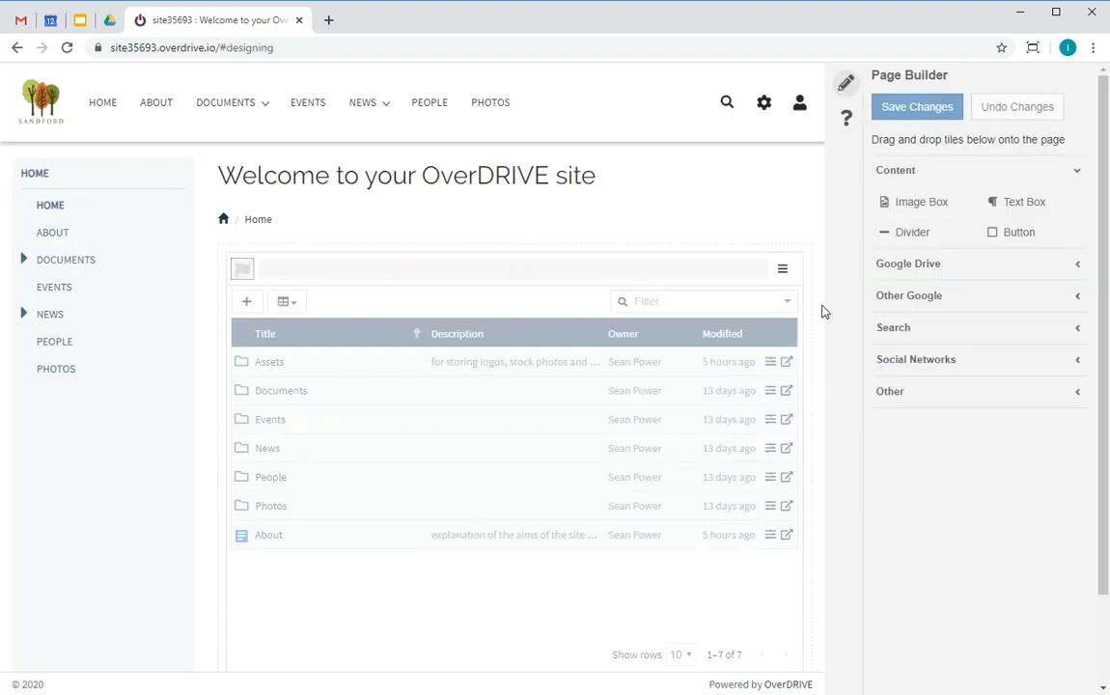
left_click(752, 271)
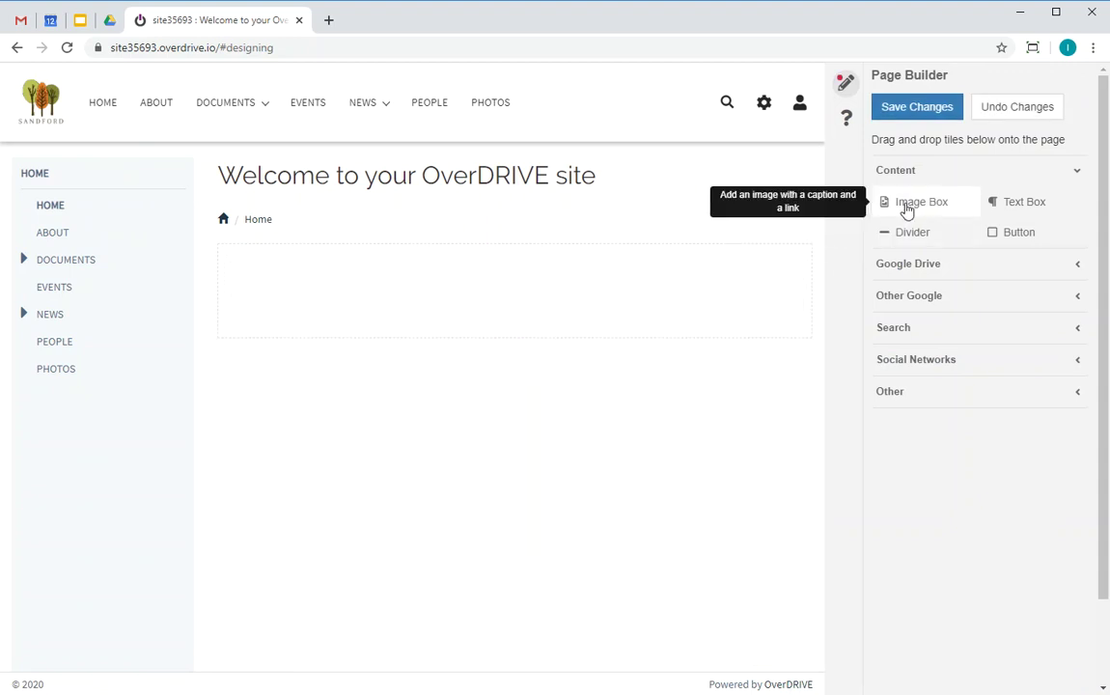
left_click_drag(907, 211, 595, 414)
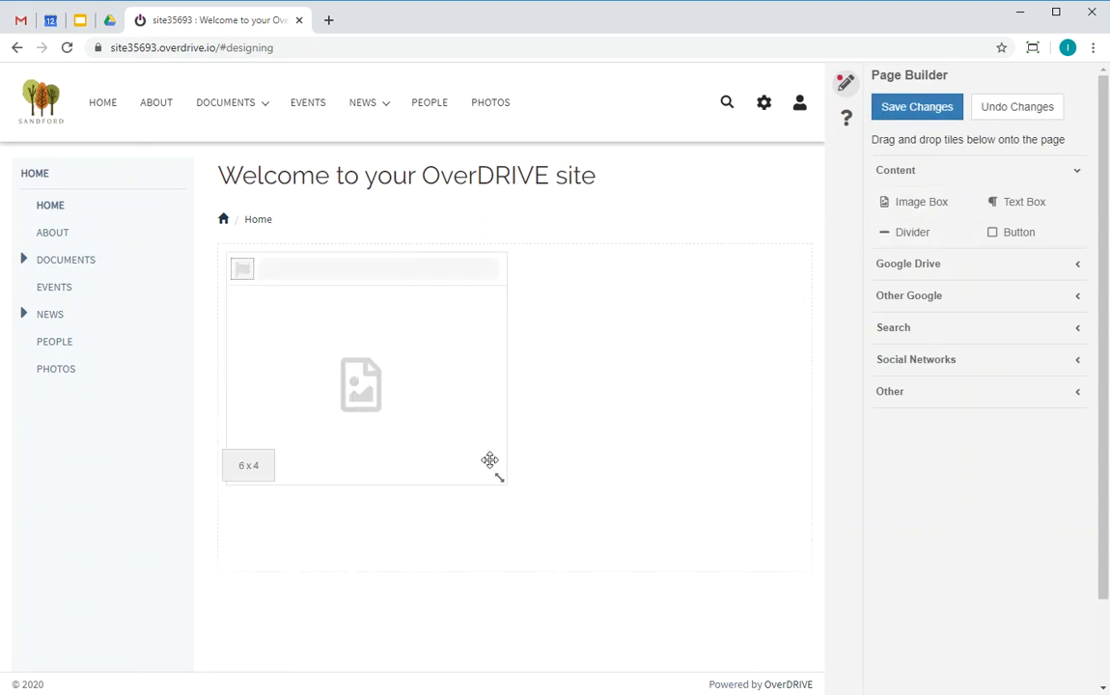
- Fill the Image Box with shutterstock_1130686337.jpg from Assets, fit it to the tile and widen the tile to the full content width
left_click(453, 269)
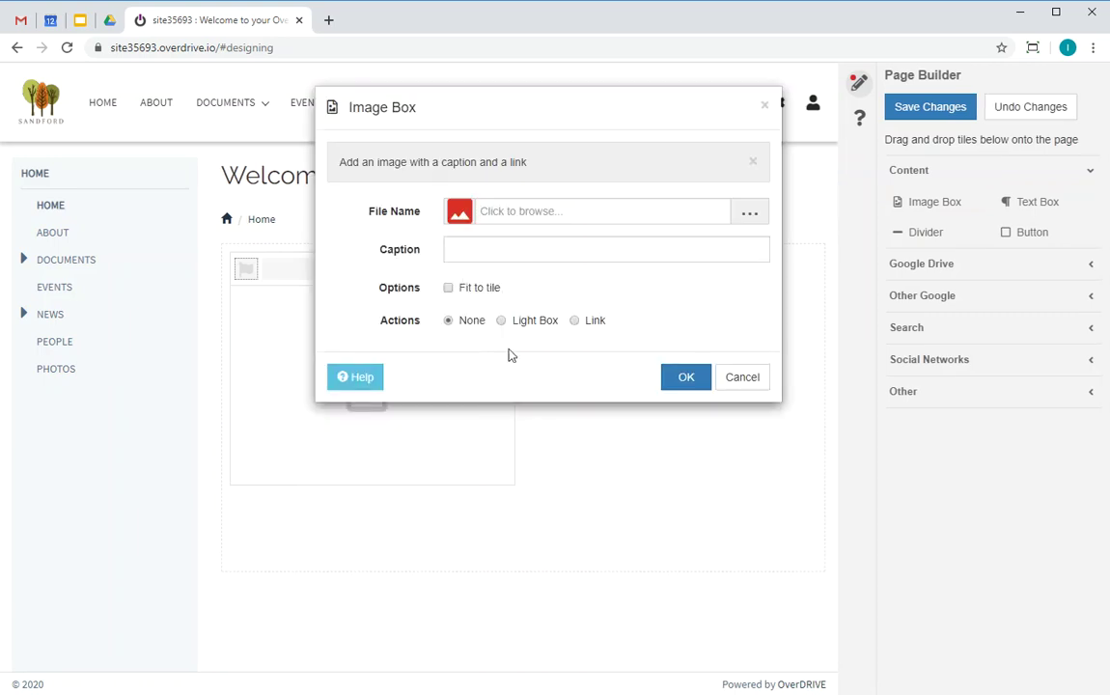
left_click(520, 223)
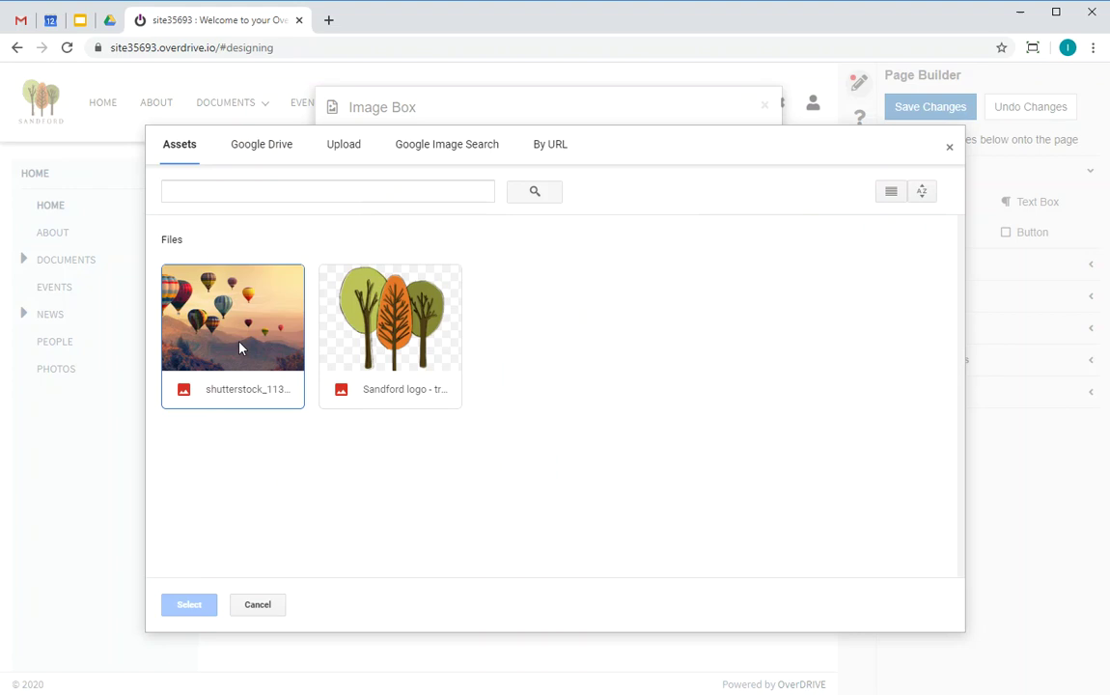
double_click(239, 347)
left_click(475, 292)
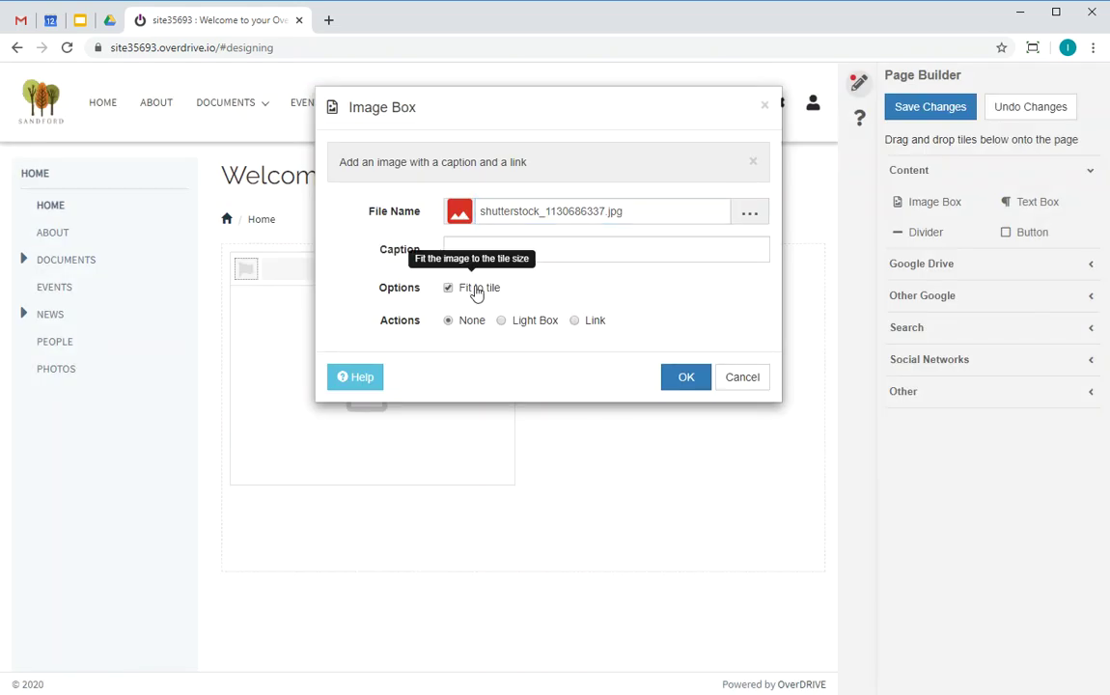
left_click(678, 383)
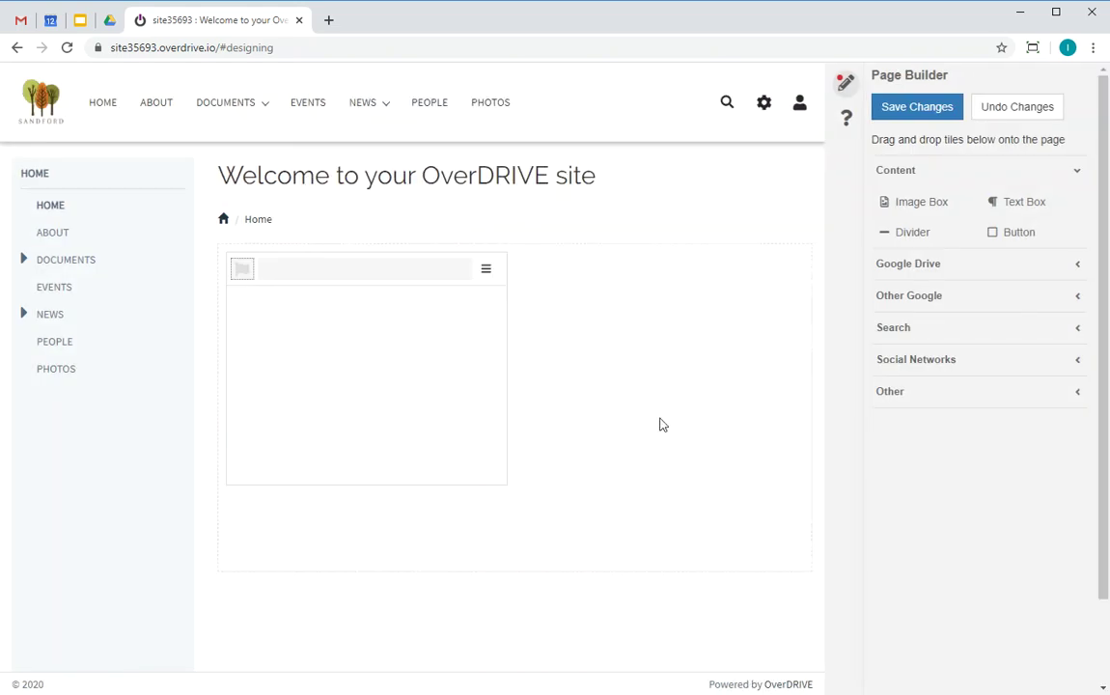
left_click_drag(508, 486, 805, 493)
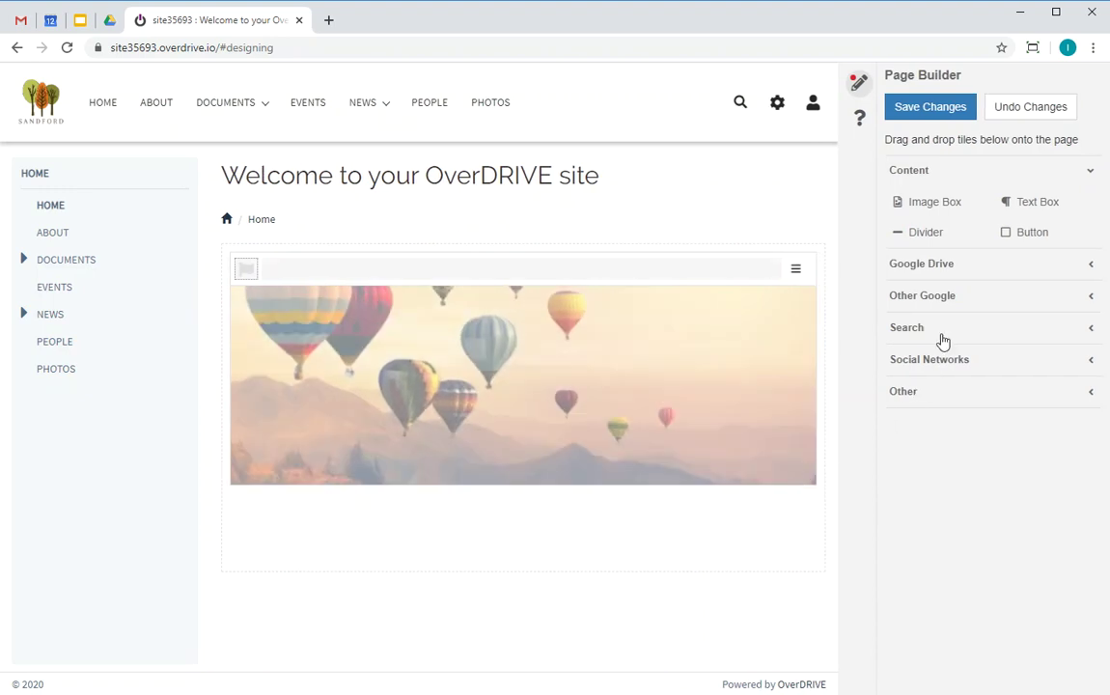
- Add a Calendar tile and a Maps tile side by side below the balloon image on the Home page
left_click(929, 266)
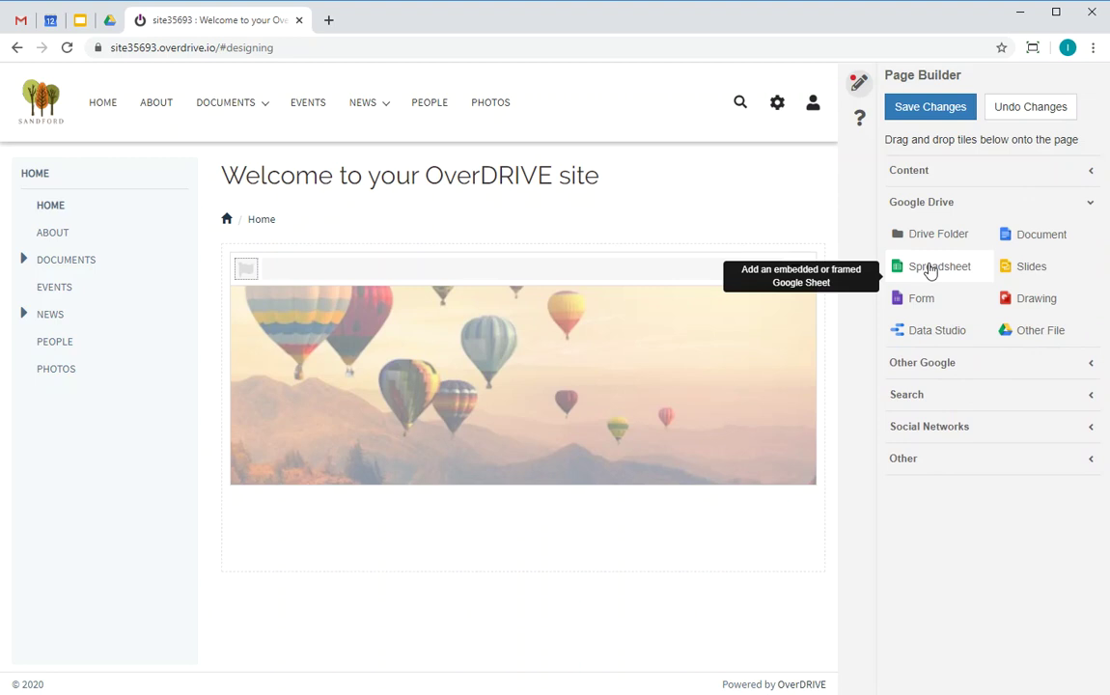
left_click(934, 362)
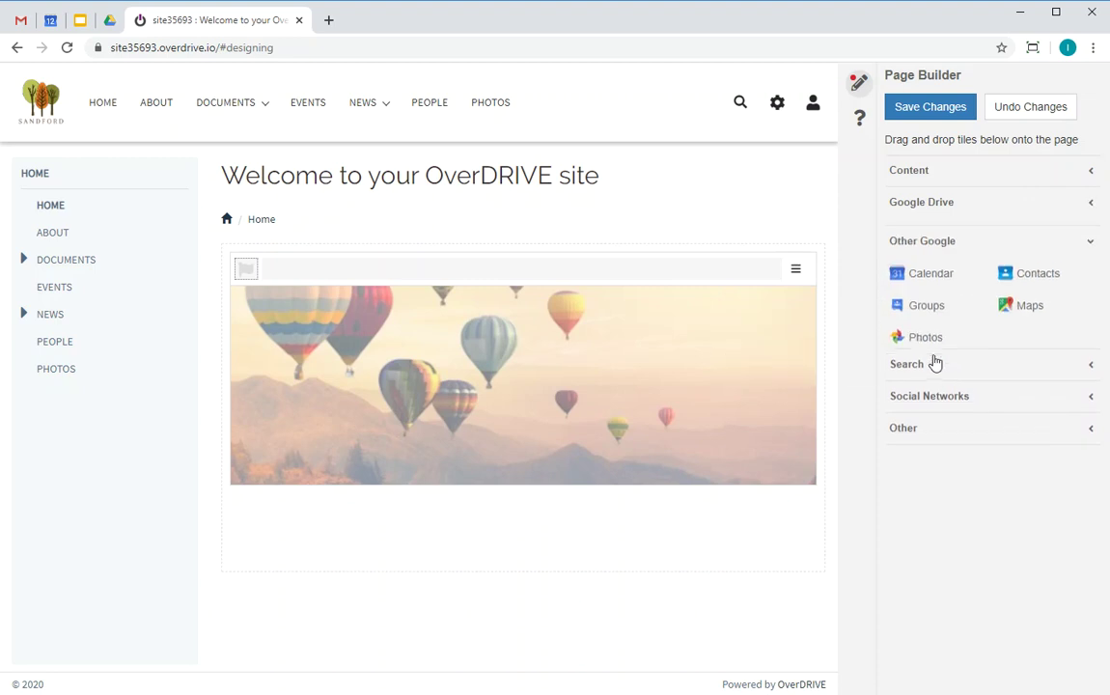
left_click(932, 269)
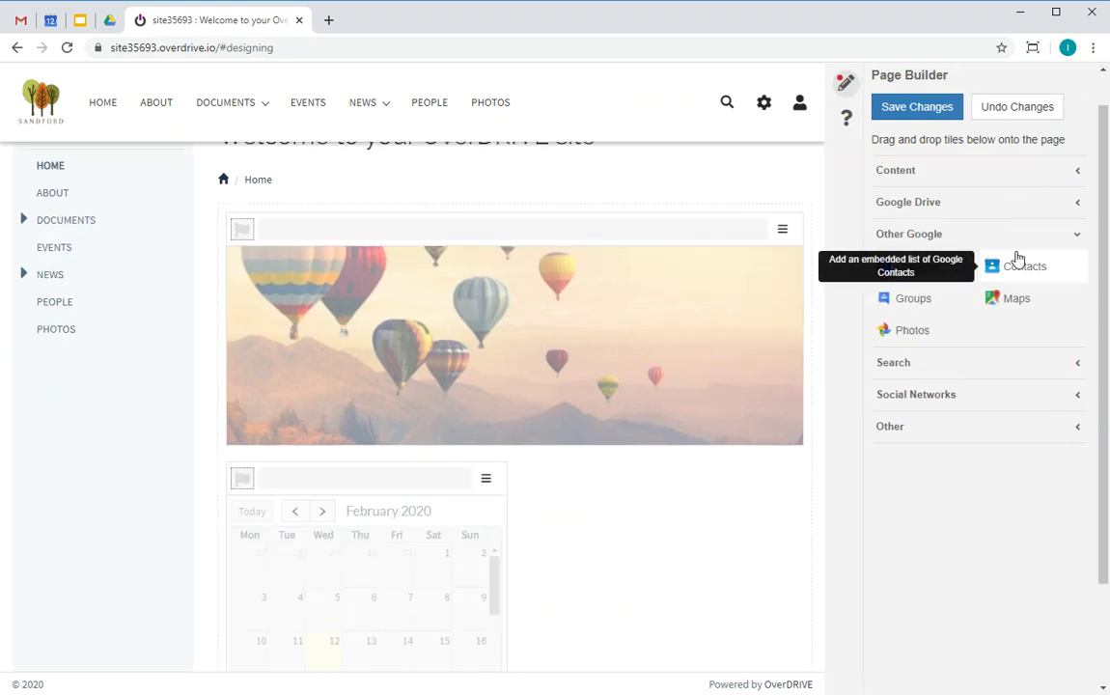
left_click(1011, 299)
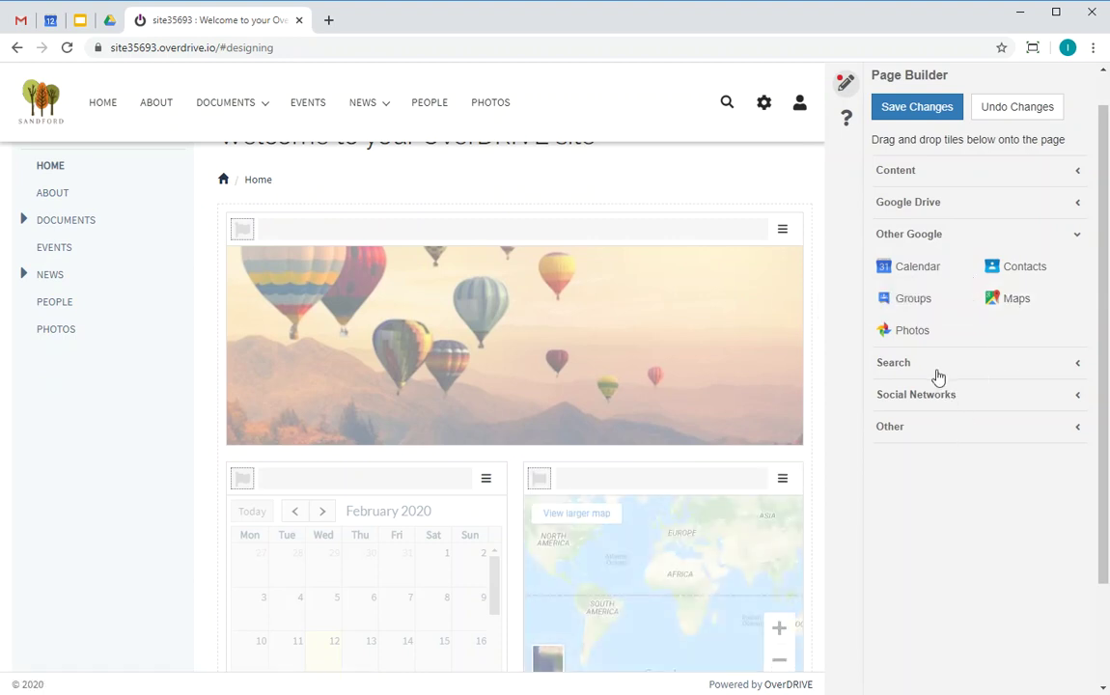
- Add a Twitter tile and a Discussion tile side by side below the calendar and map
left_click(946, 395)
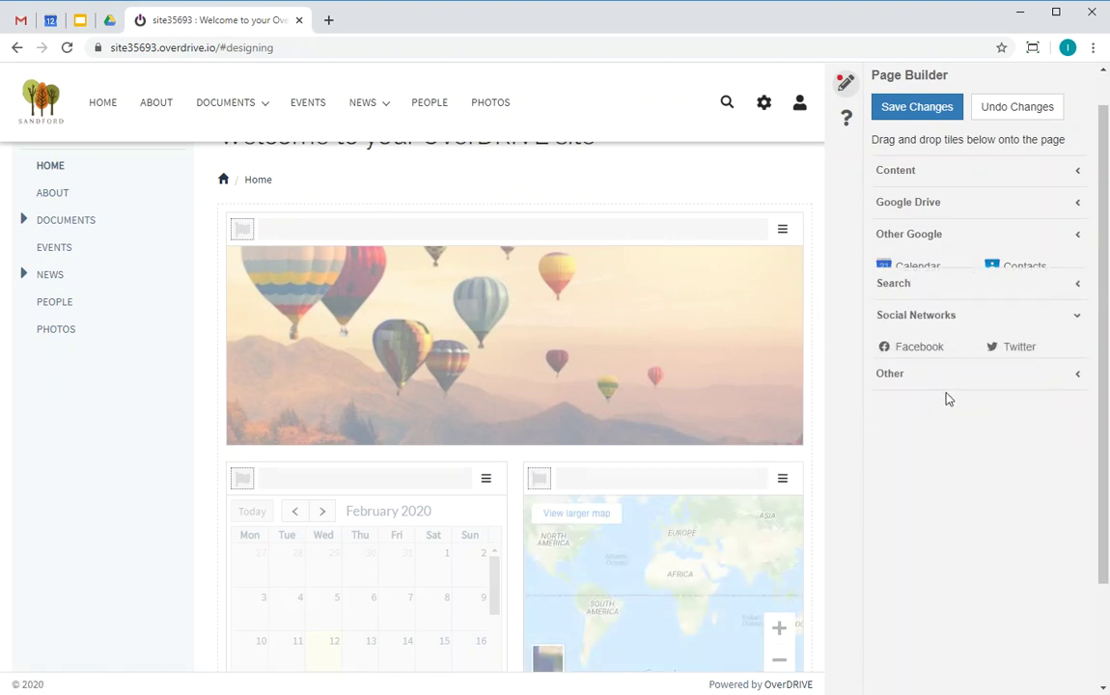
left_click(1010, 340)
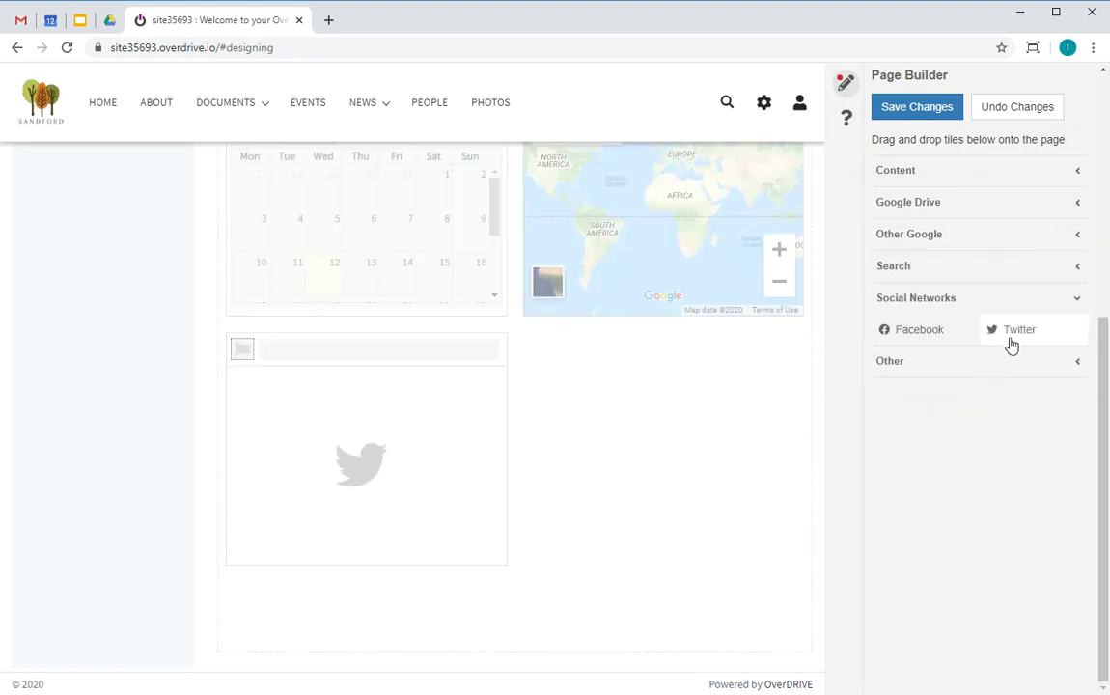
left_click(953, 372)
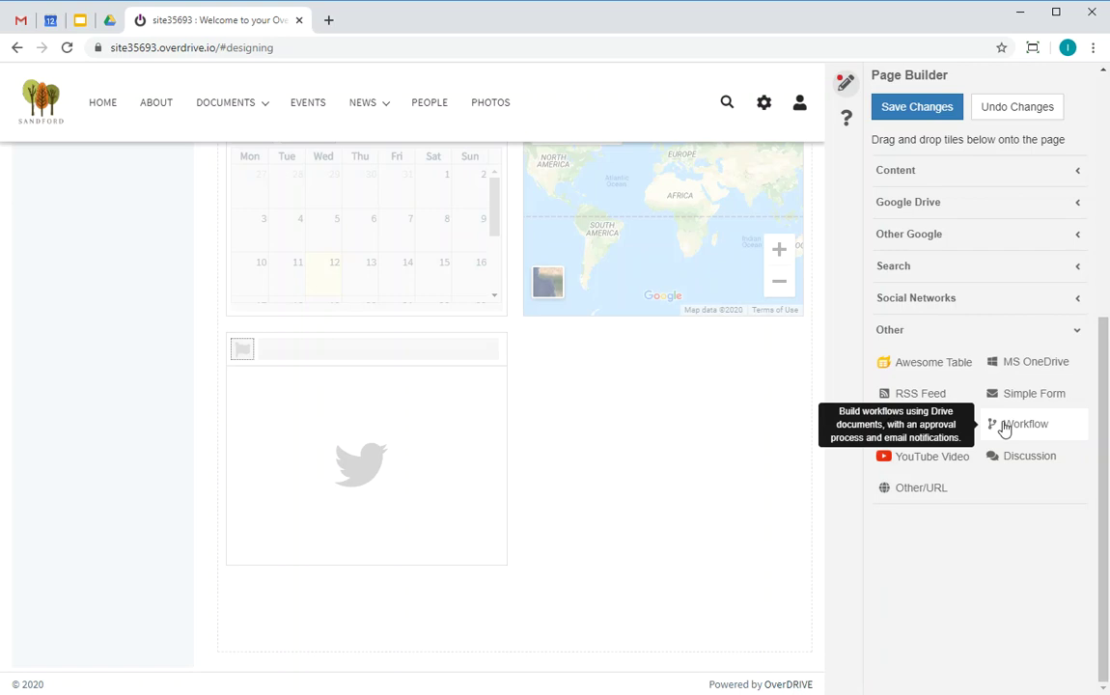
left_click(1023, 459)
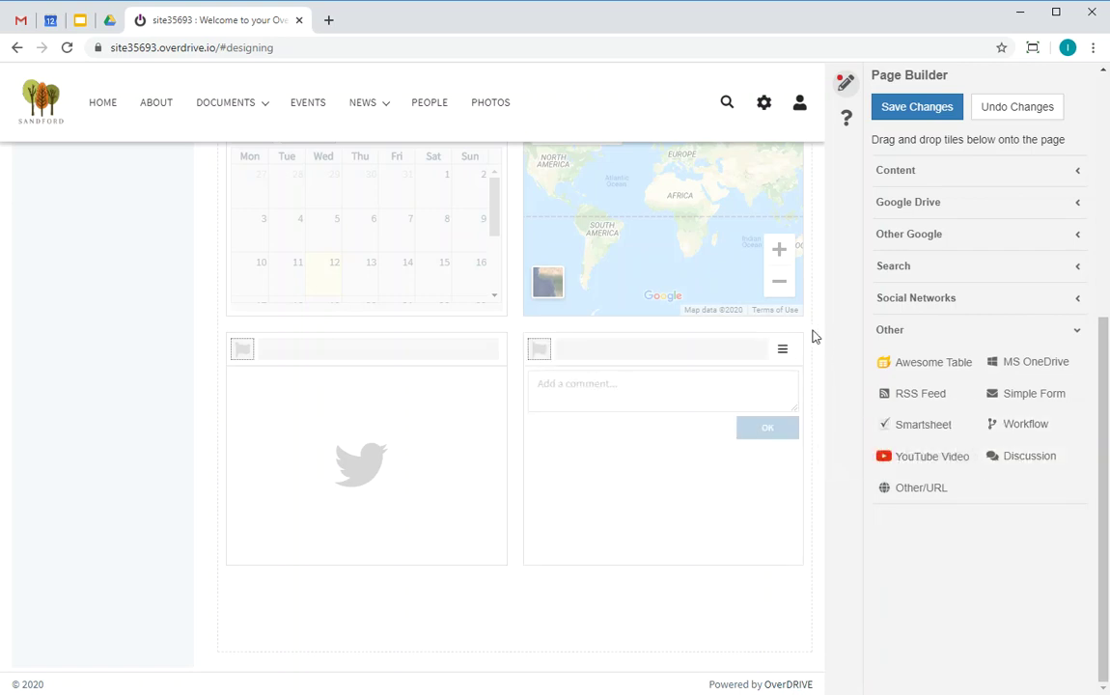
- Make the Calendar tile taller, set the Twitter tile's profile to OverDRIVEio, and save the page layout
left_click_drag(501, 307, 504, 367)
left_click(451, 413)
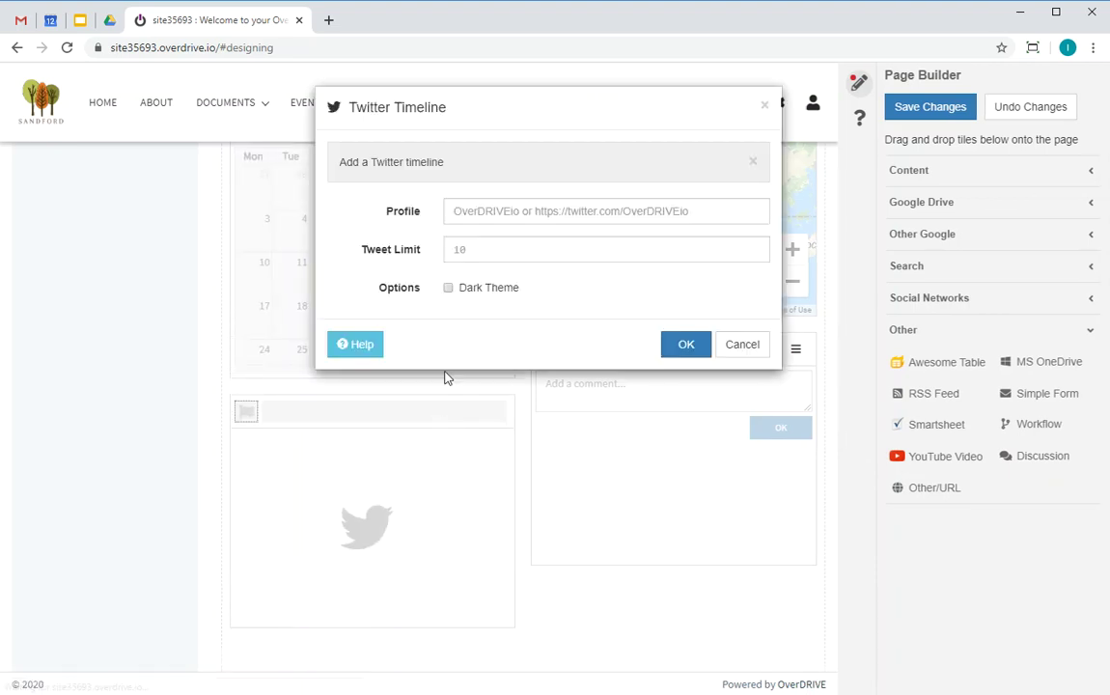
left_click(480, 210)
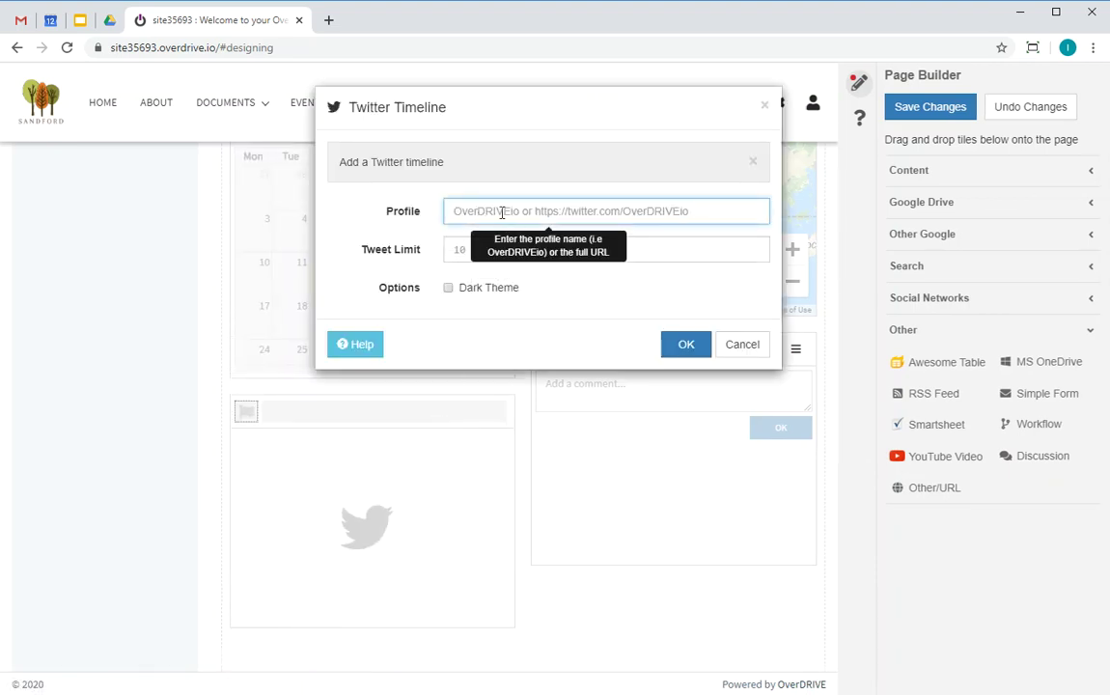
type("Overdrive")
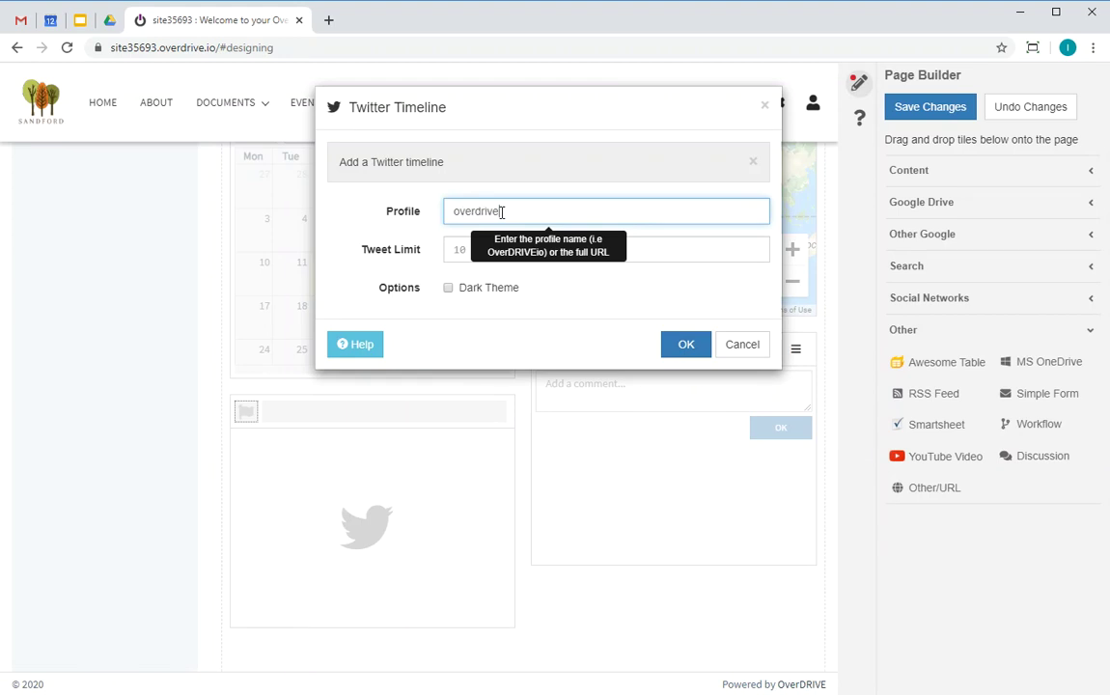
left_click(683, 345)
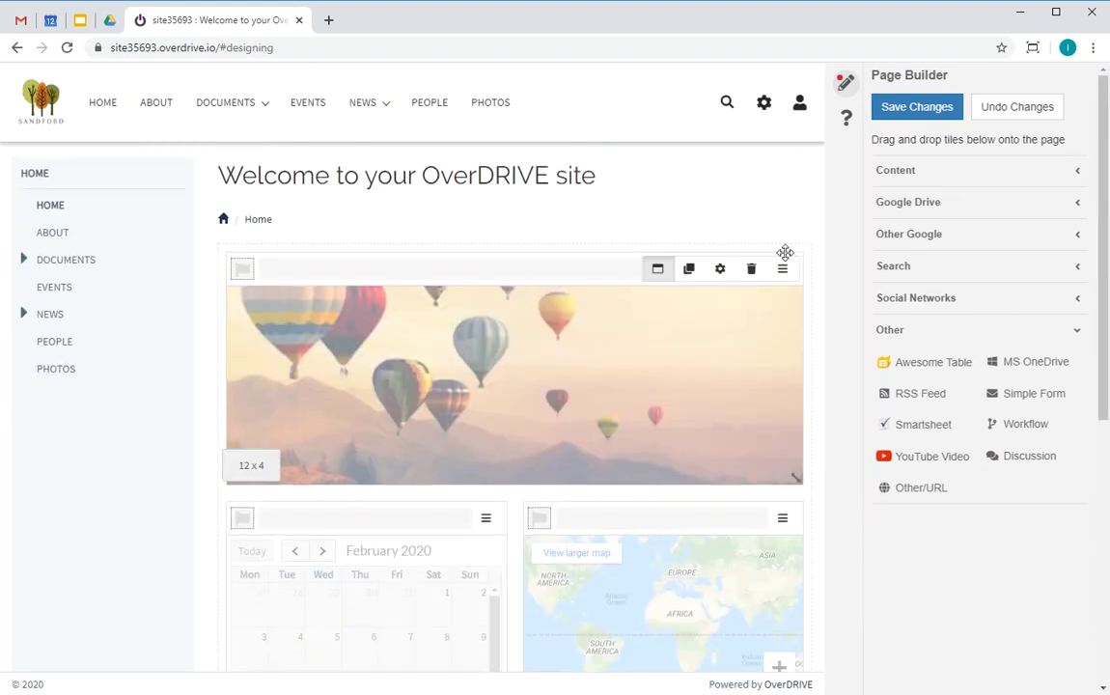
left_click(880, 114)
left_click(924, 104)
- Set the Home page's title to "Welcome to the Sandford Hub" in its page settings
left_click(855, 189)
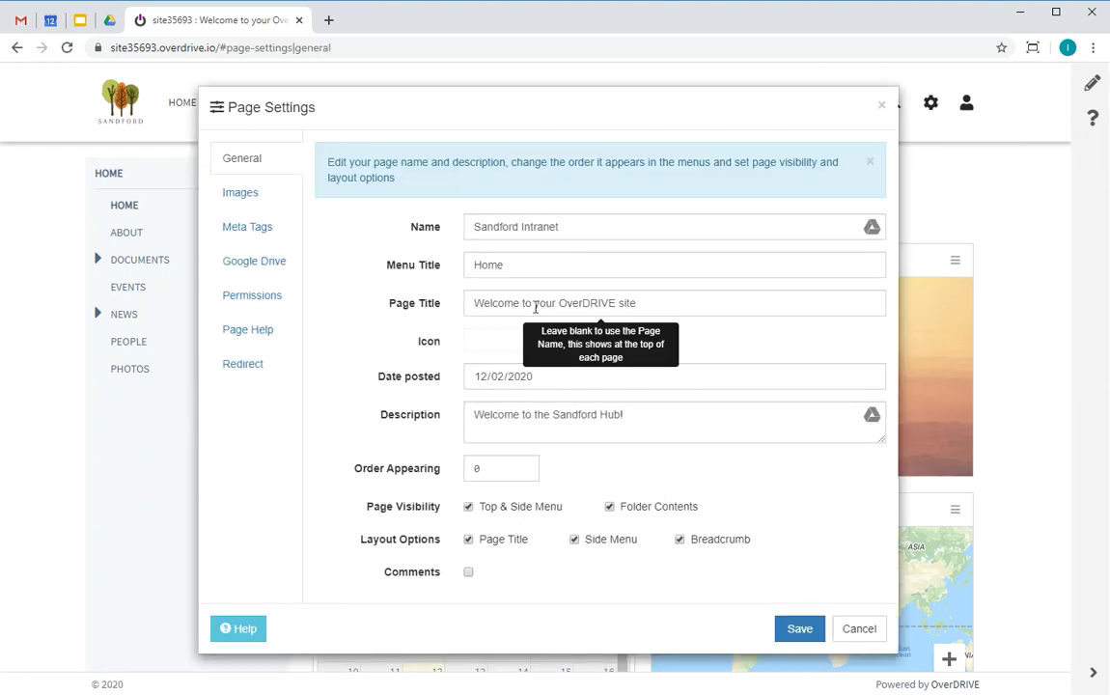
left_click_drag(536, 303, 745, 299)
type("the Sa")
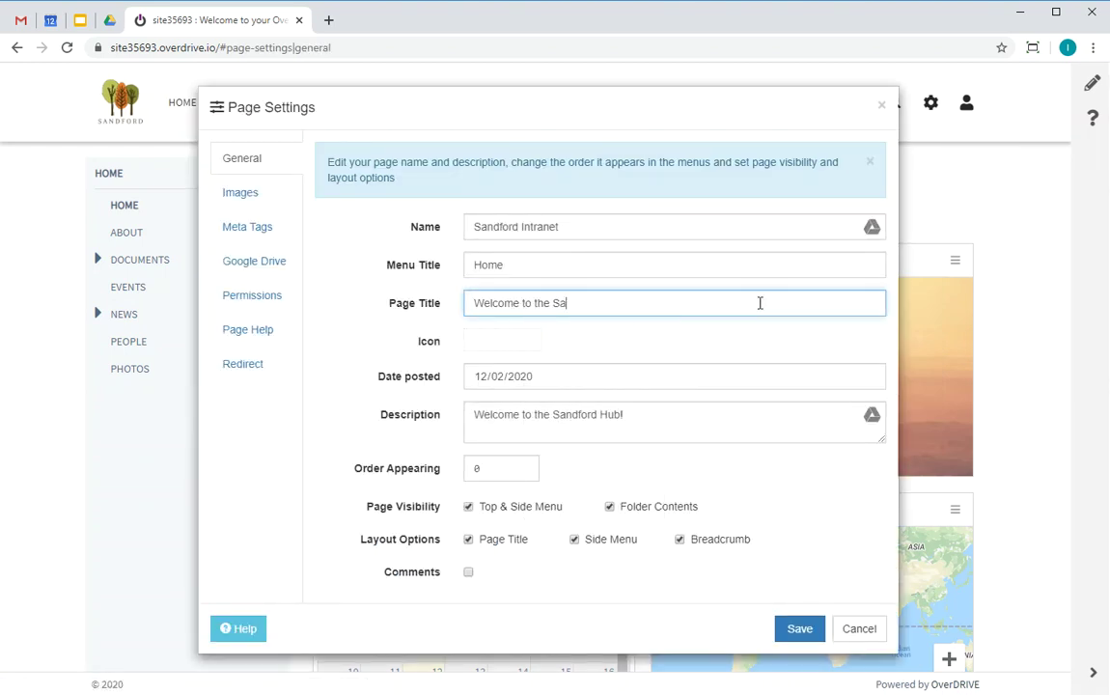
type("ndford Hub")
- Turn off the Side Menu and Breadcrumb layout options for the Home page and save its settings
left_click(610, 538)
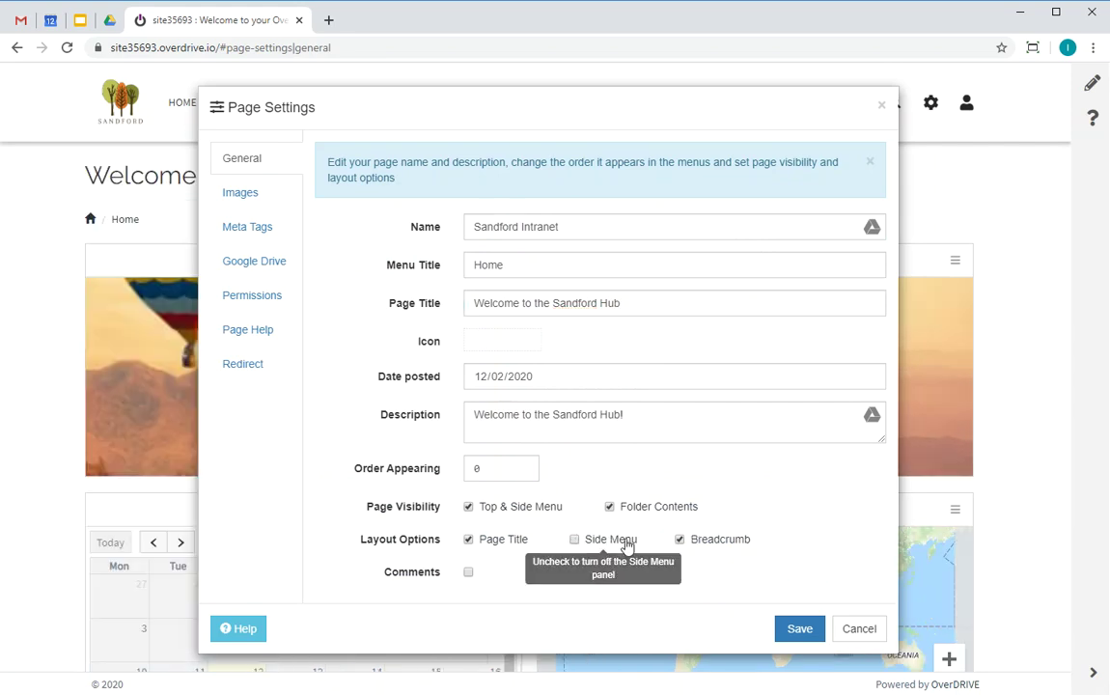
left_click(722, 541)
left_click(797, 629)
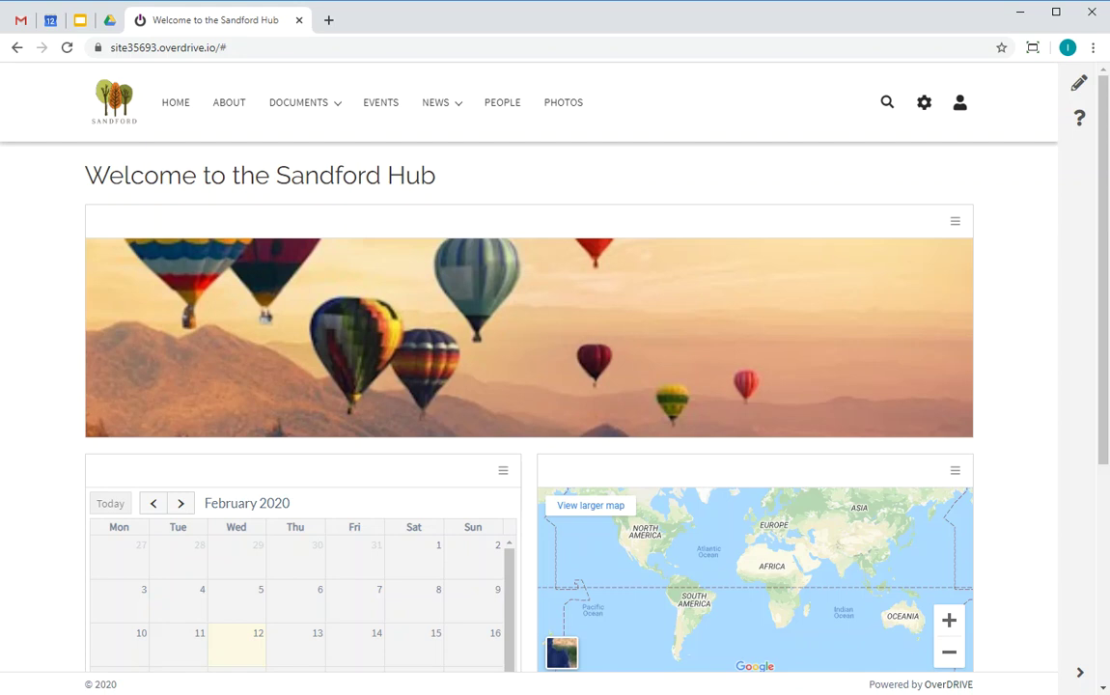
scroll(248, 366, "down", 3)
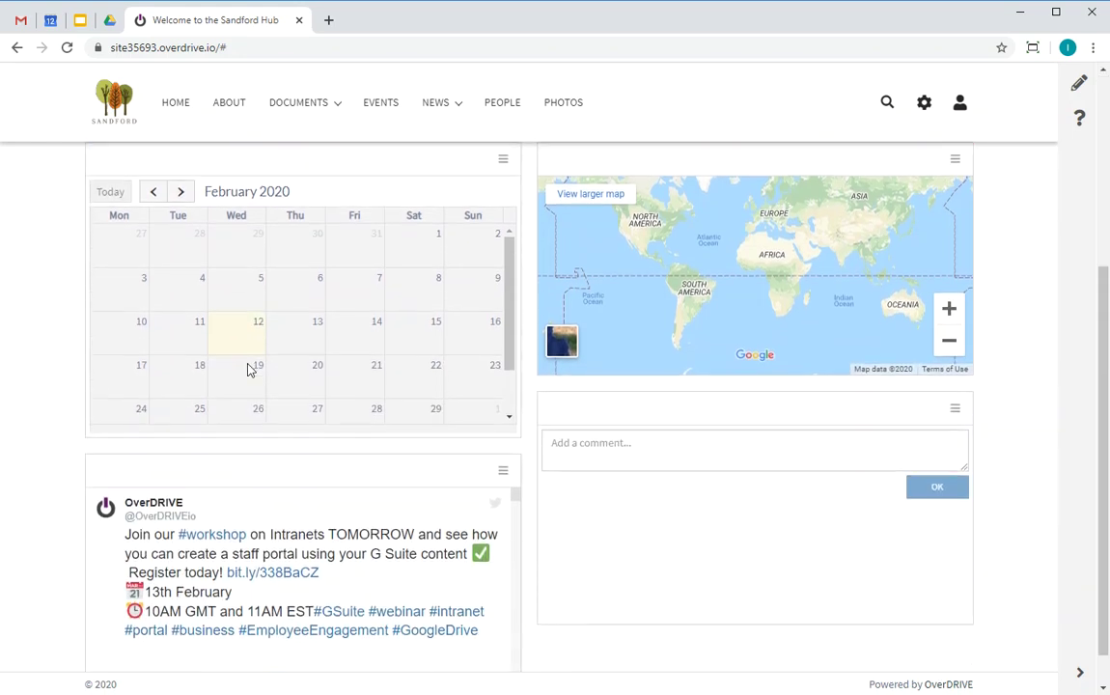
scroll(248, 369, "down", 1)
scroll(248, 370, "up", 1)
scroll(48, 351, "up", 3)
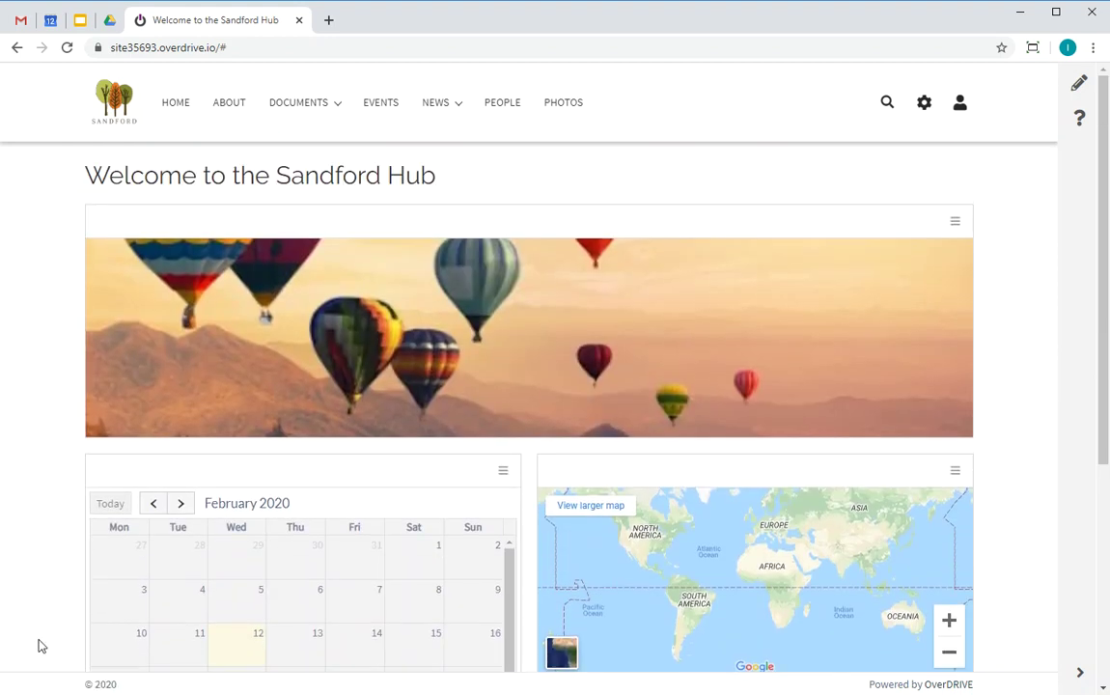